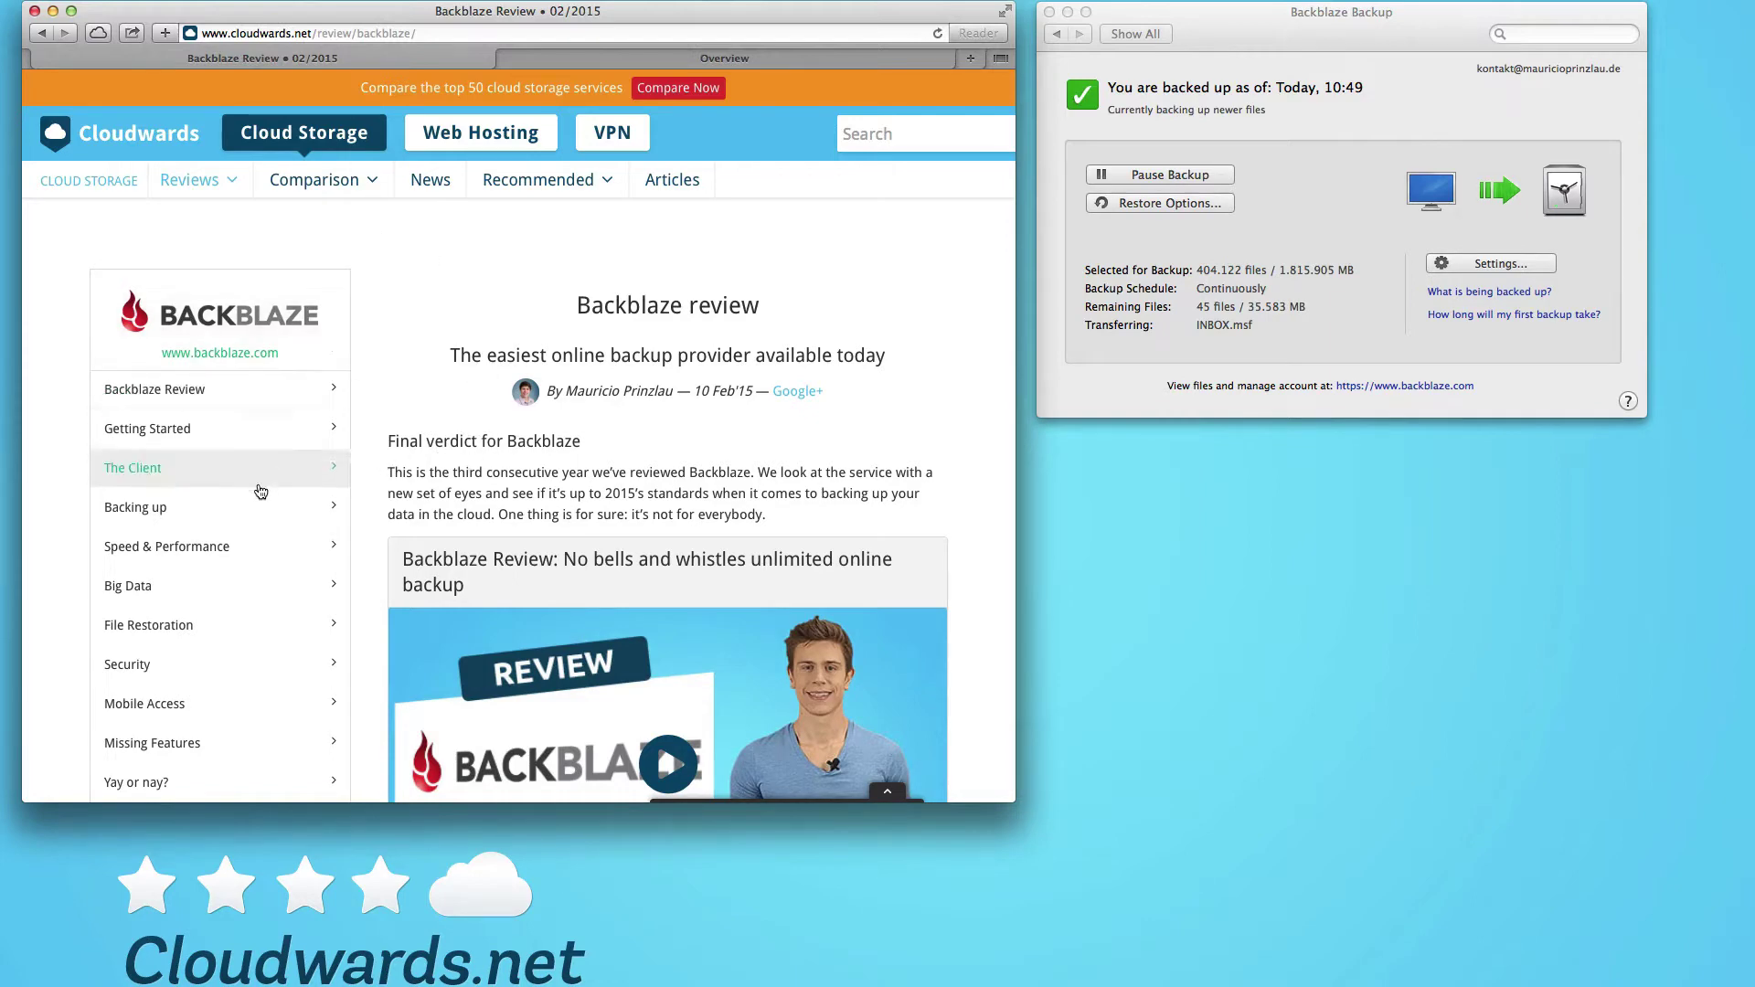
Open Cloudwards.net's Personal Cloud Storage comparison and scroll to the online backup comparison chart.
scroll(261, 492, down, 3)
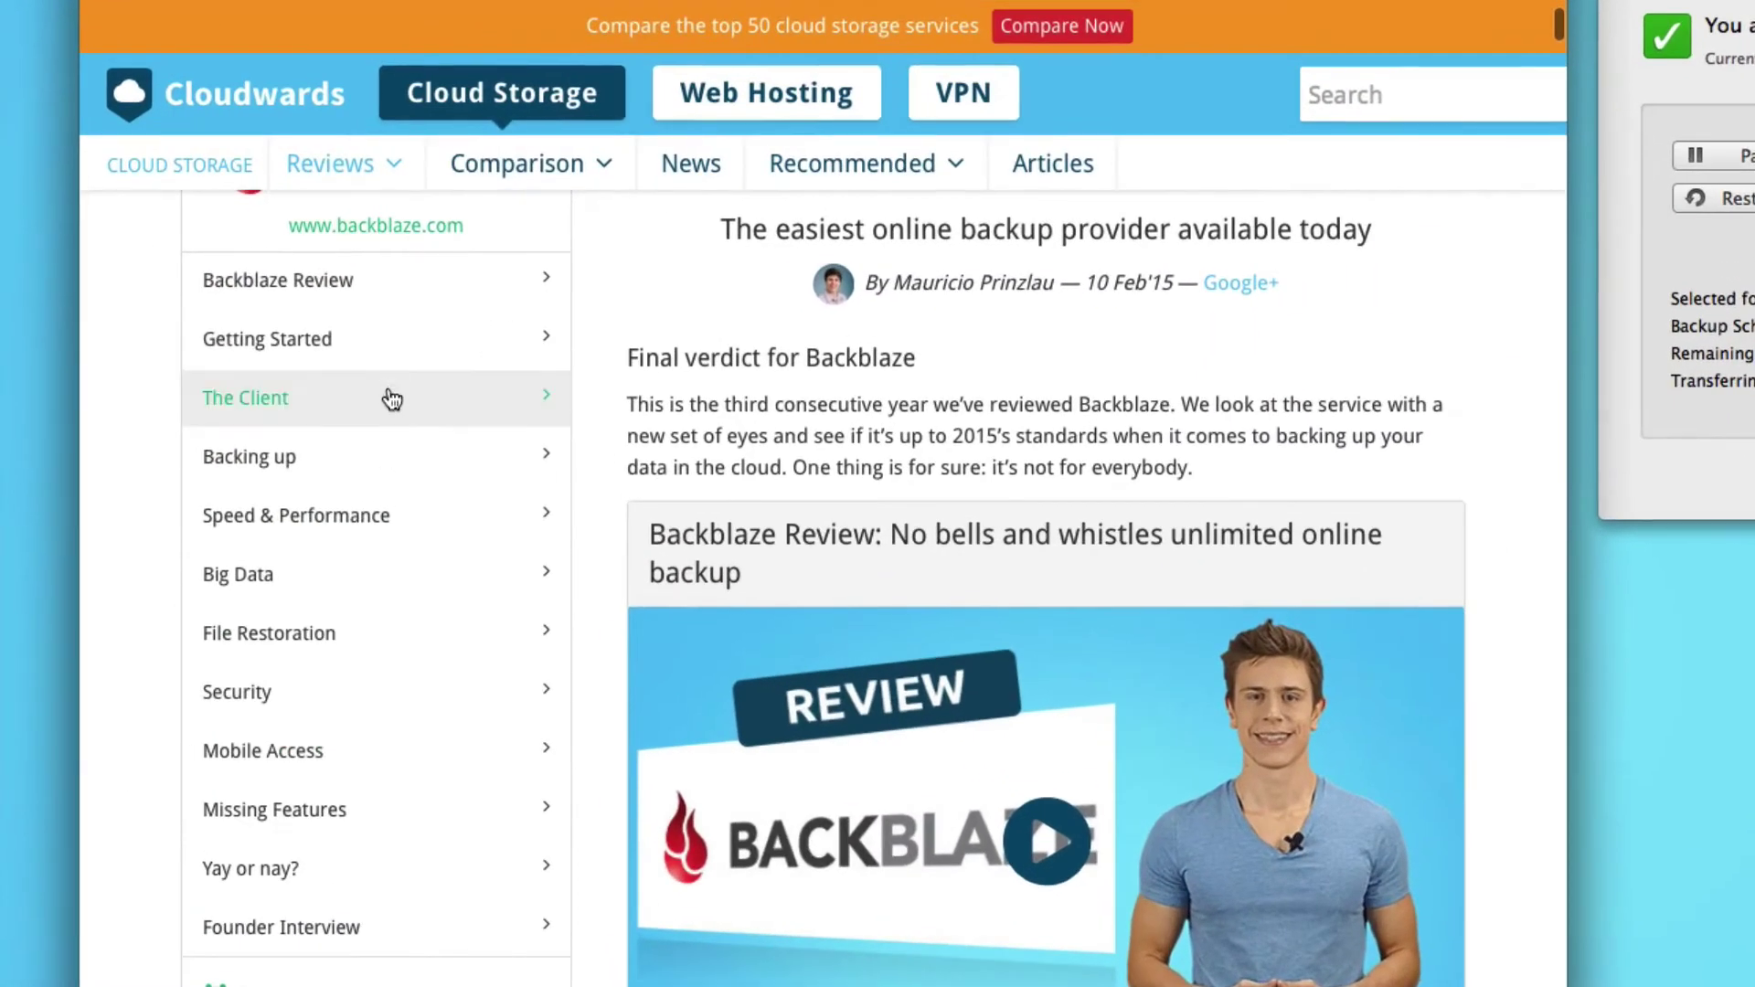
scroll(393, 430, down, 3)
scroll(512, 393, up, 7)
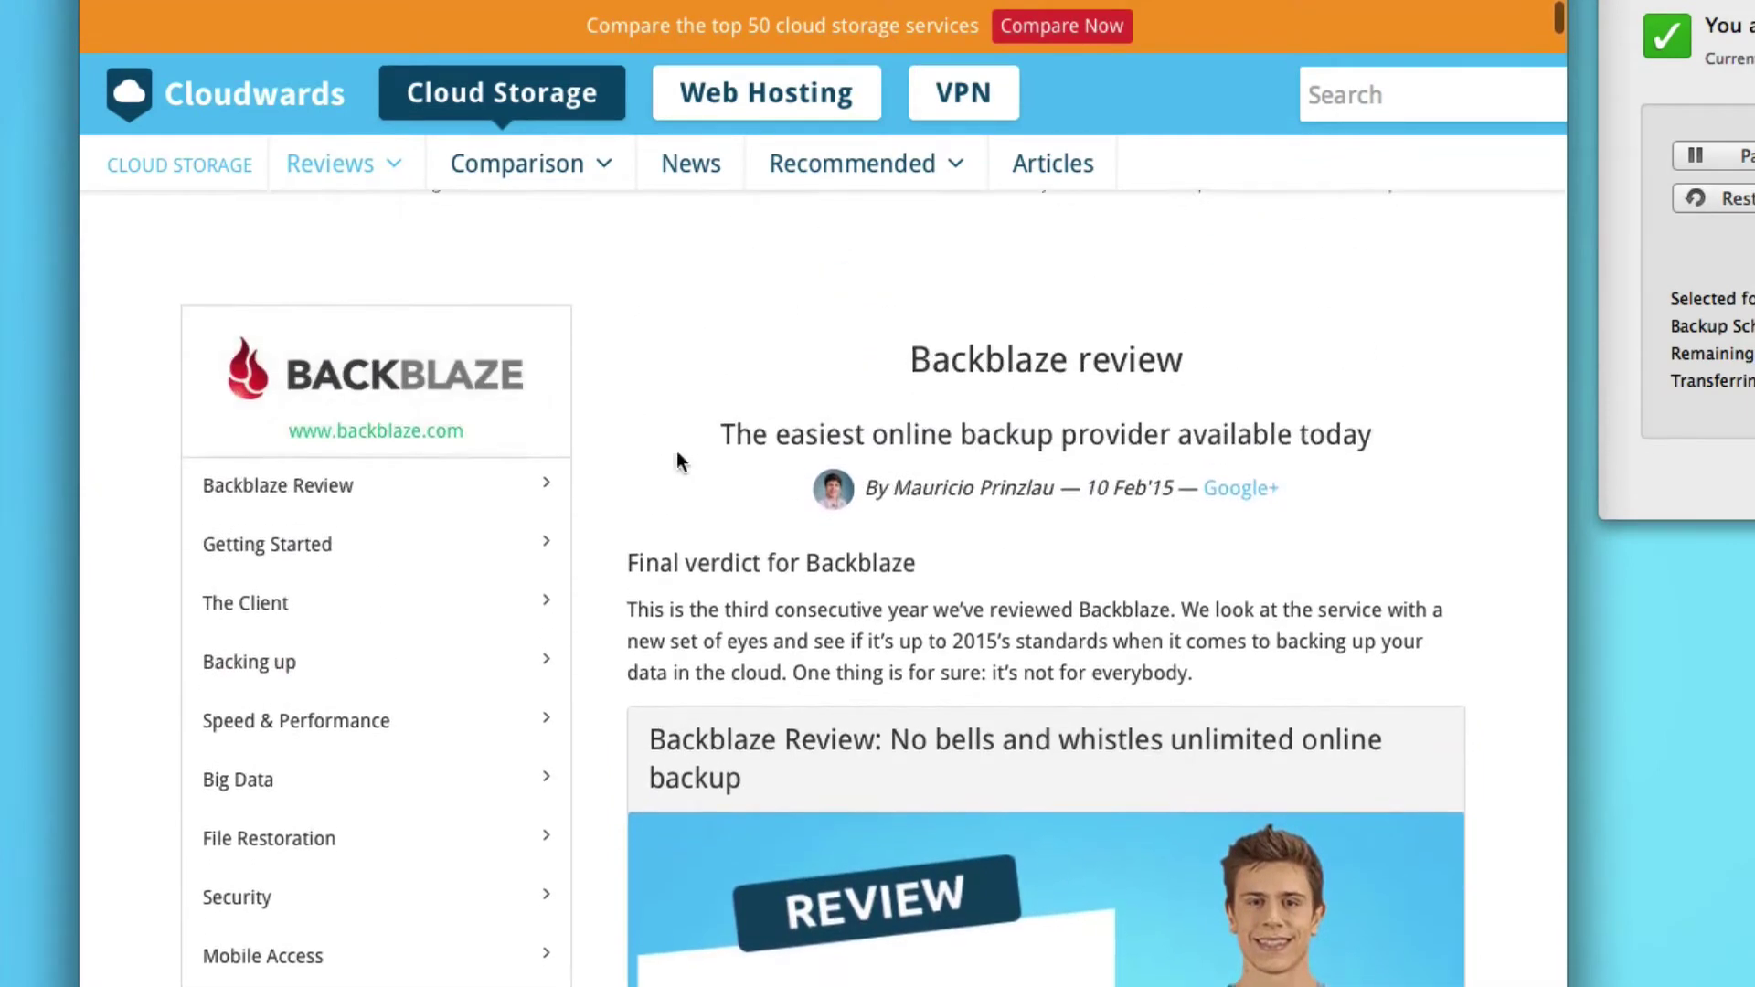
scroll(679, 462, down, 1)
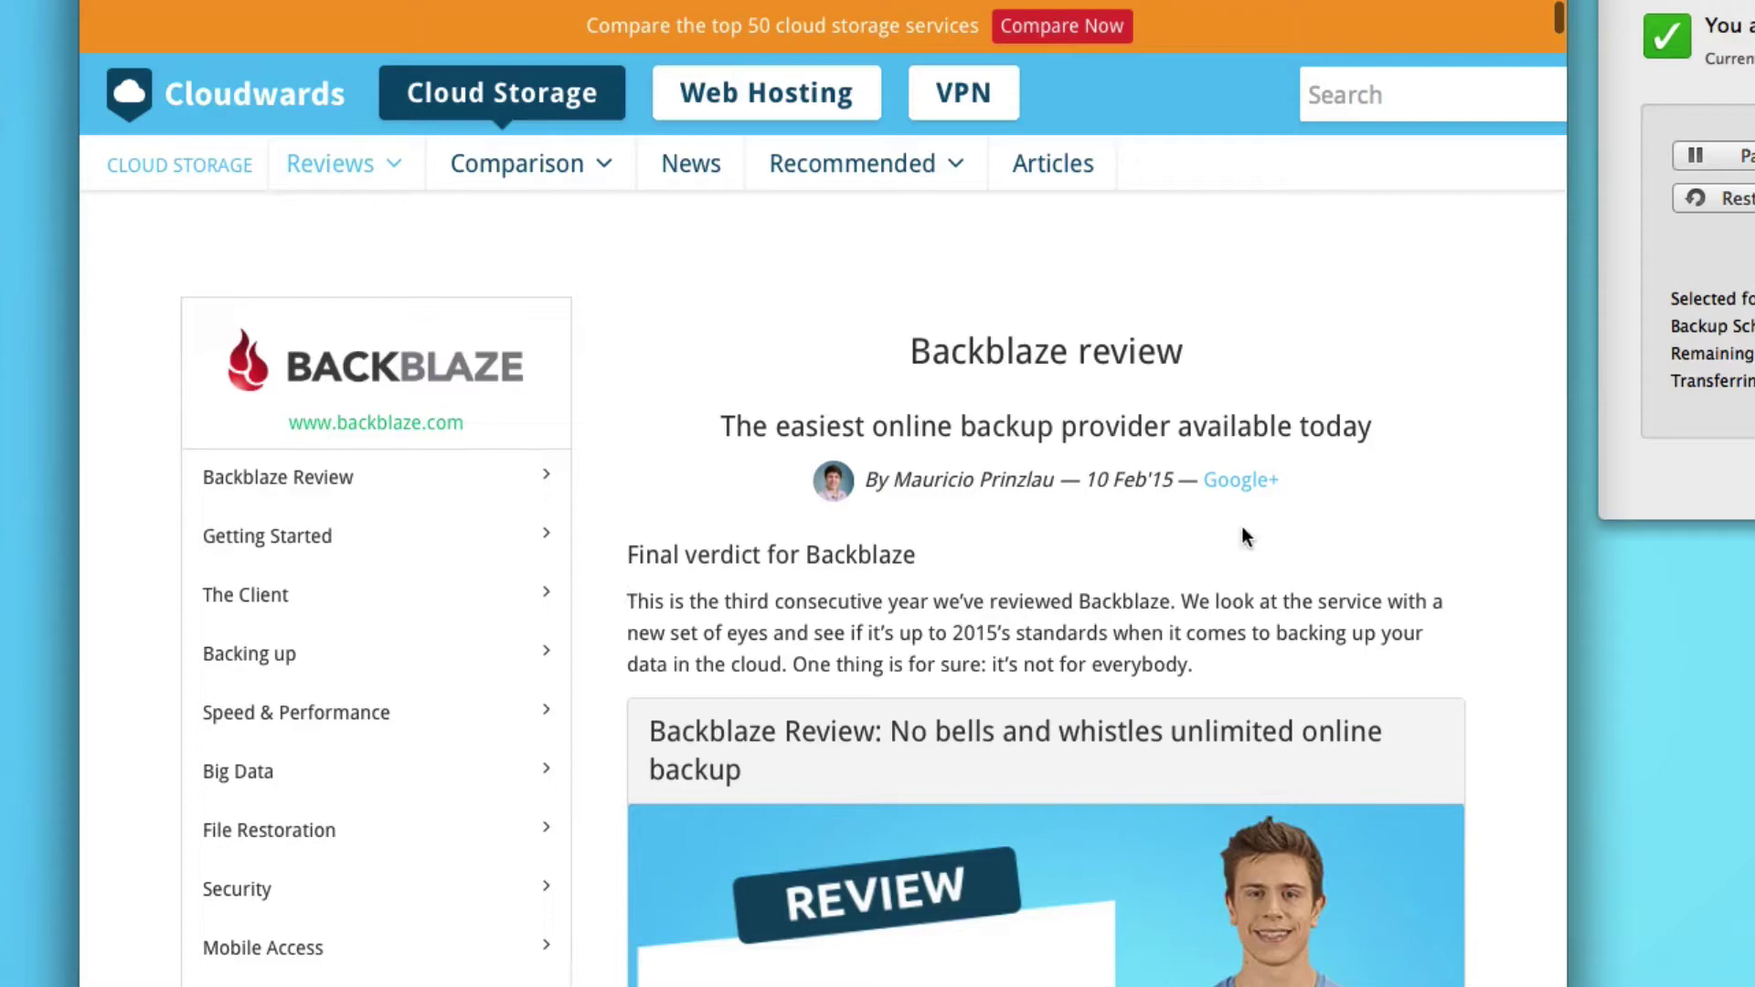
mouse_move(521, 178)
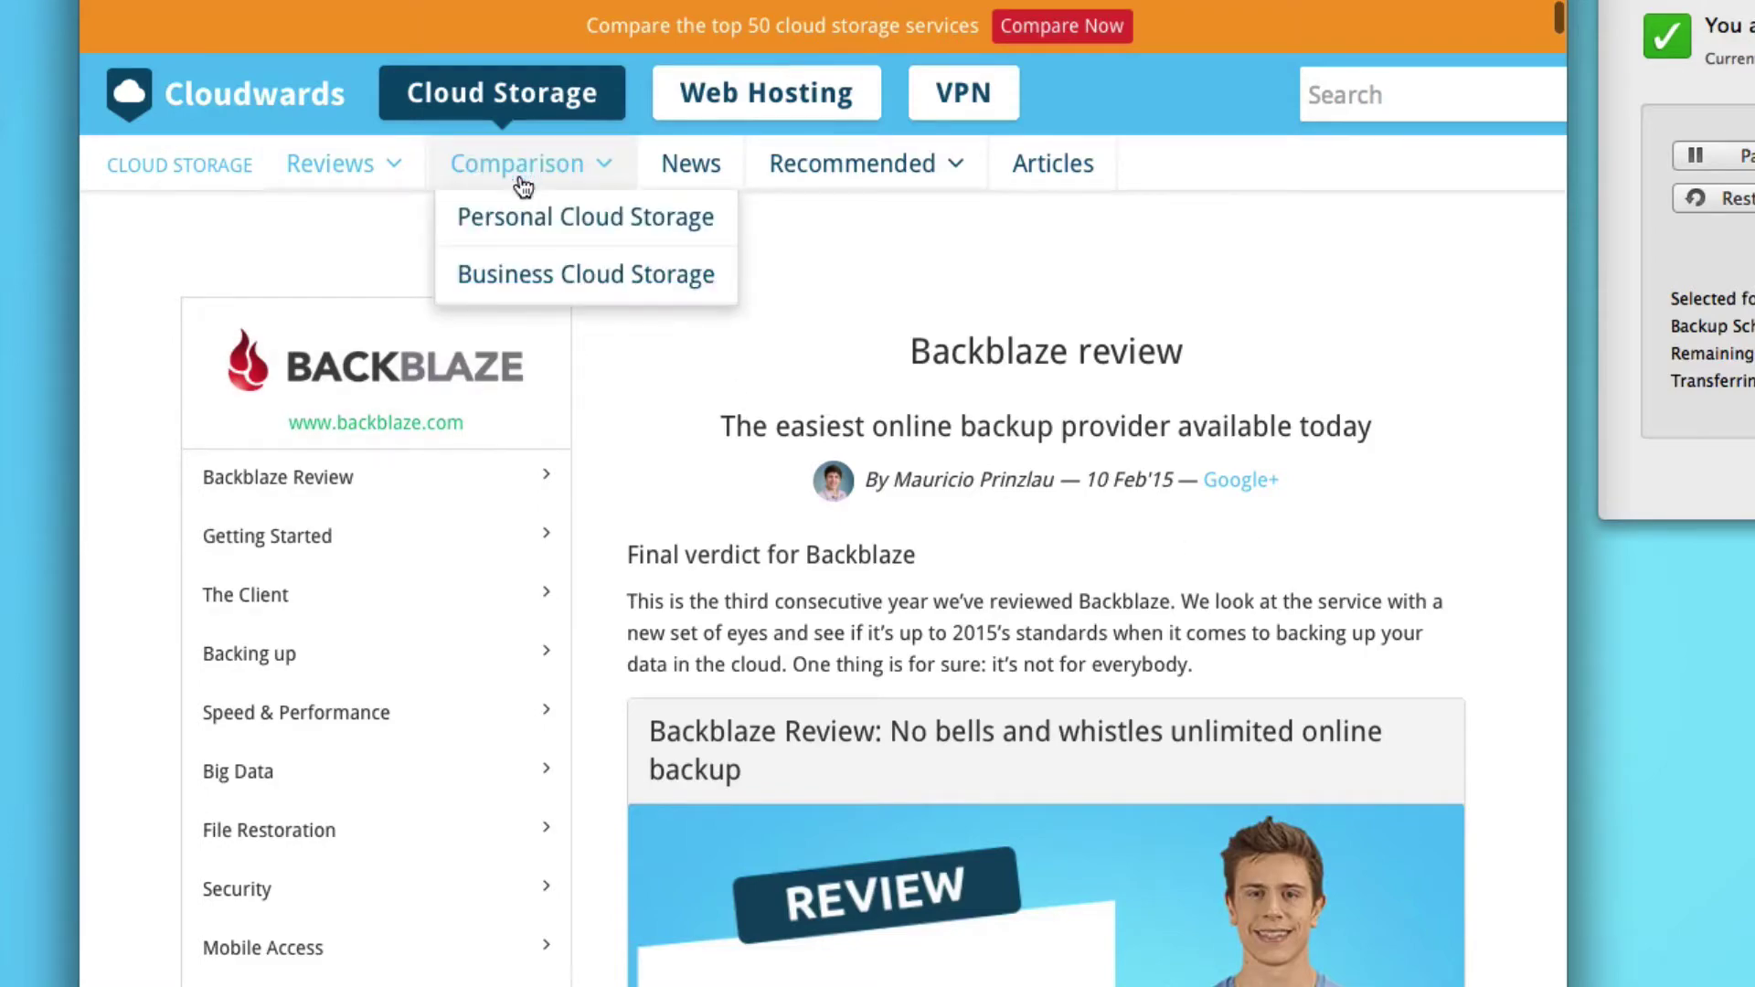
click(529, 223)
scroll(558, 468, down, 7)
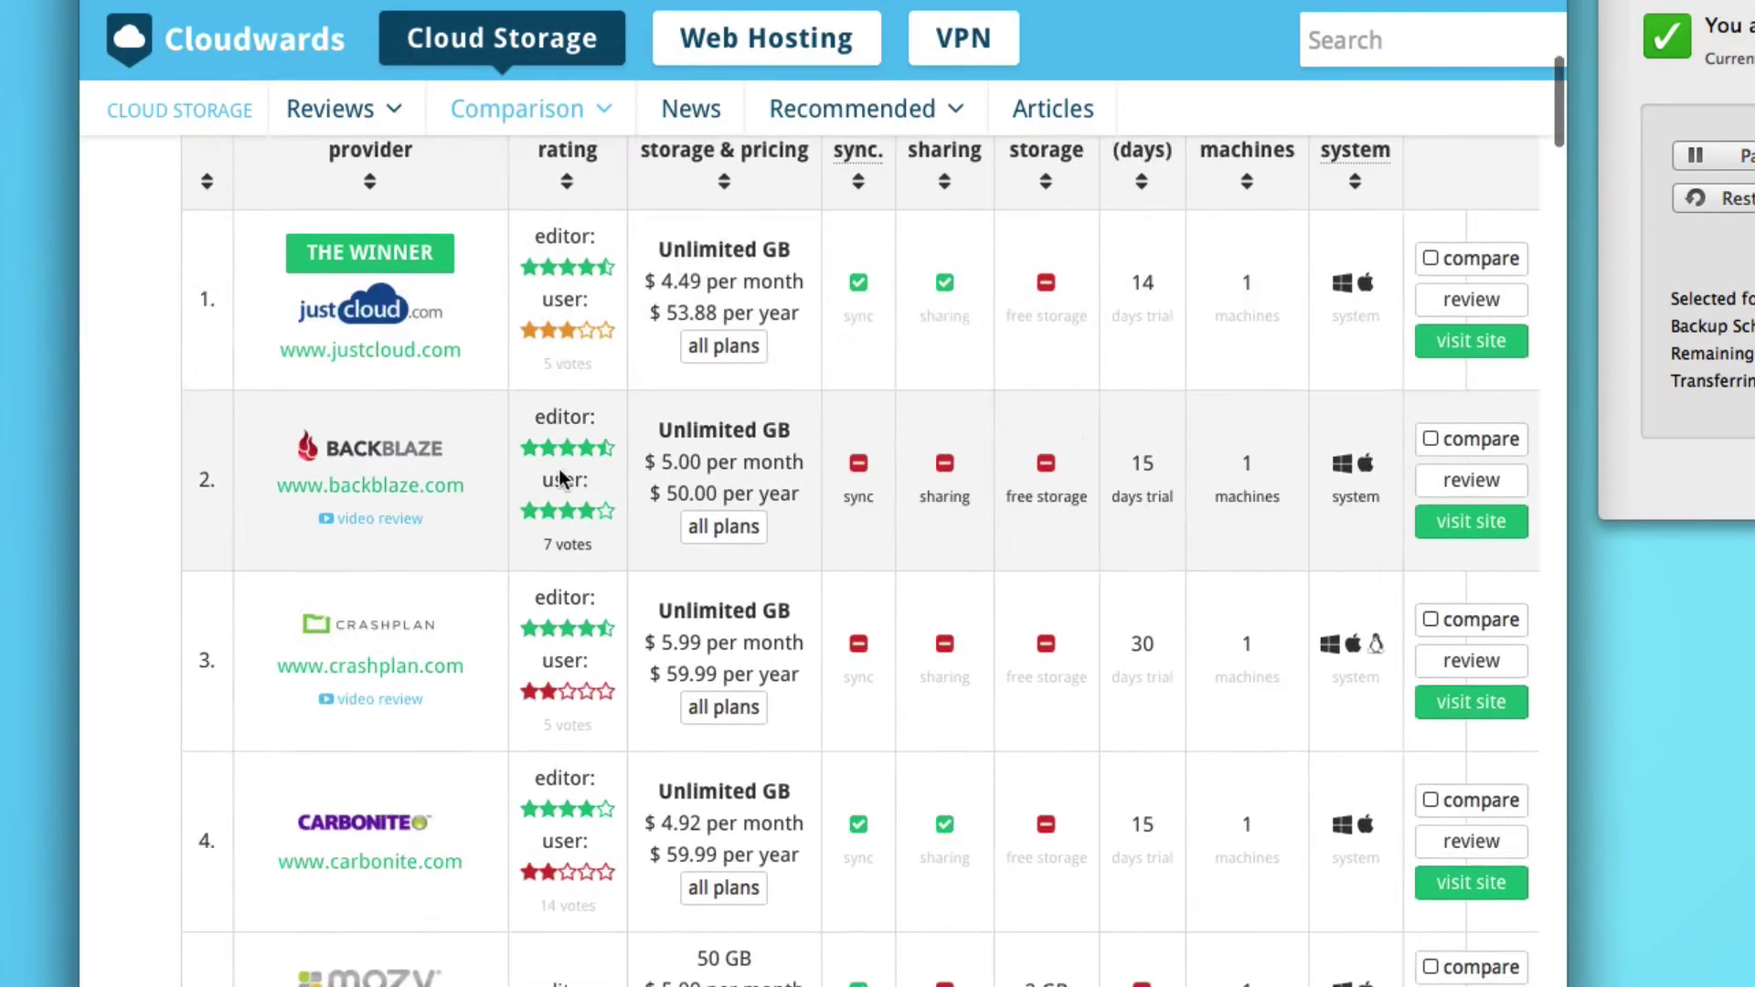
scroll(485, 373, down, 4)
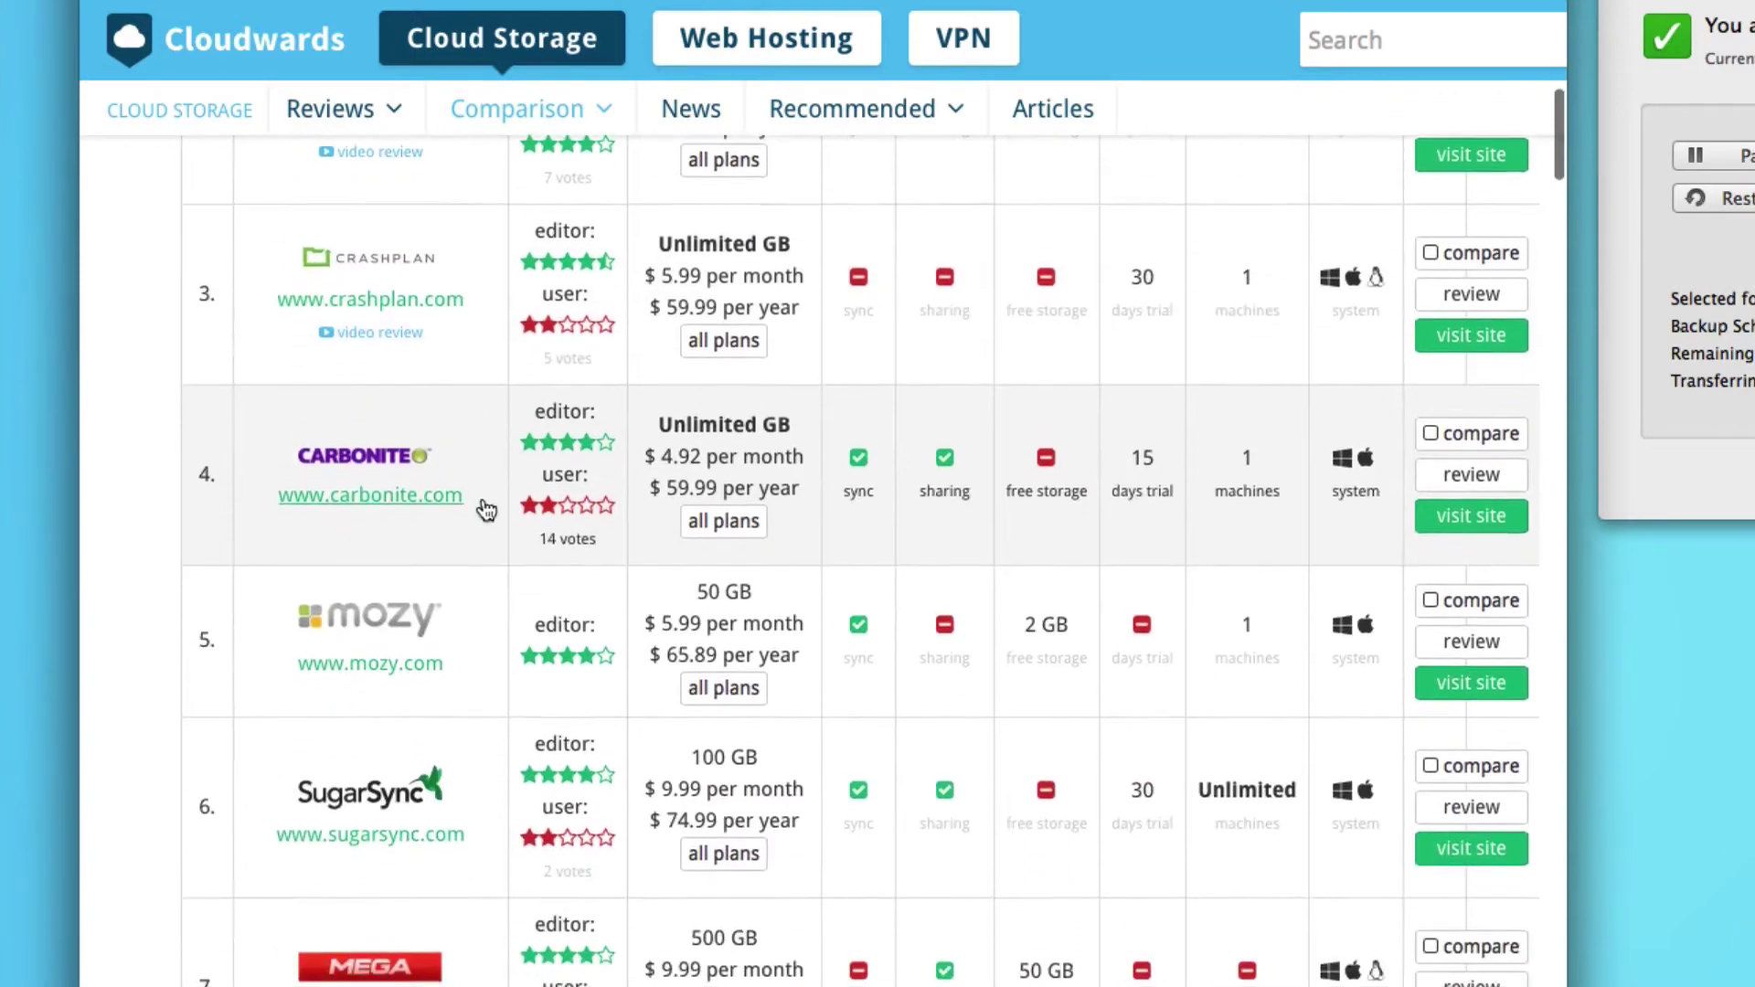
scroll(785, 442, up, 4)
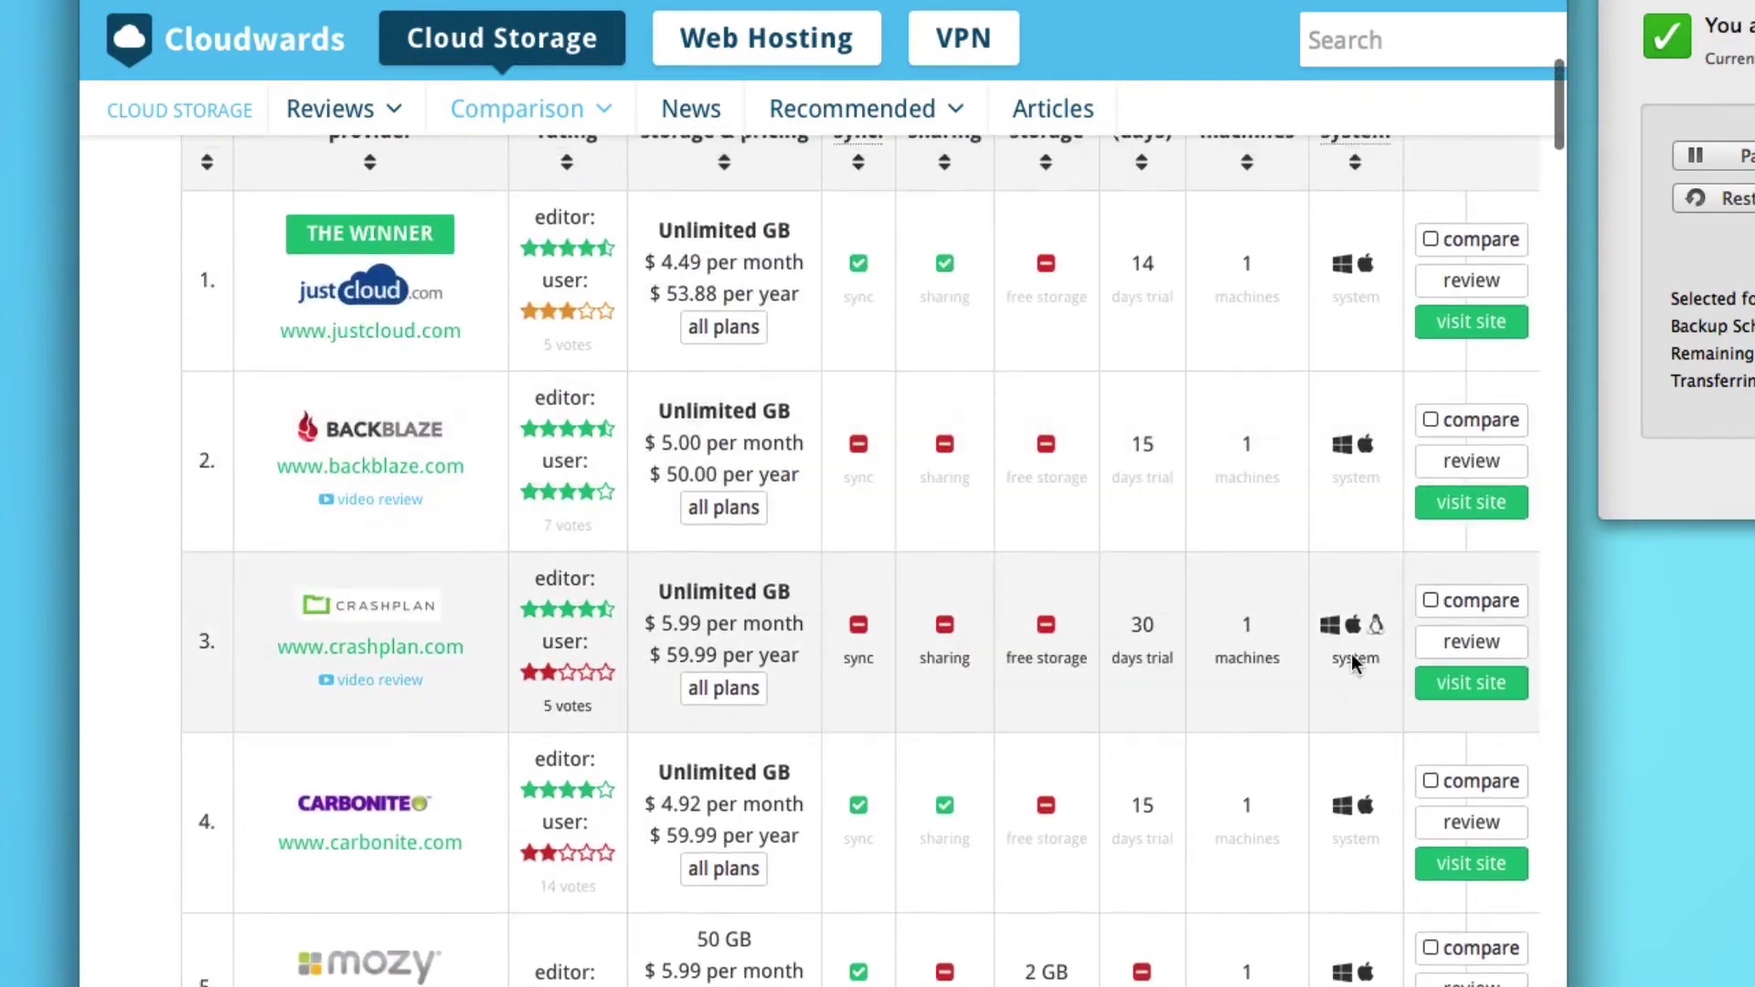
scroll(695, 615, up, 2)
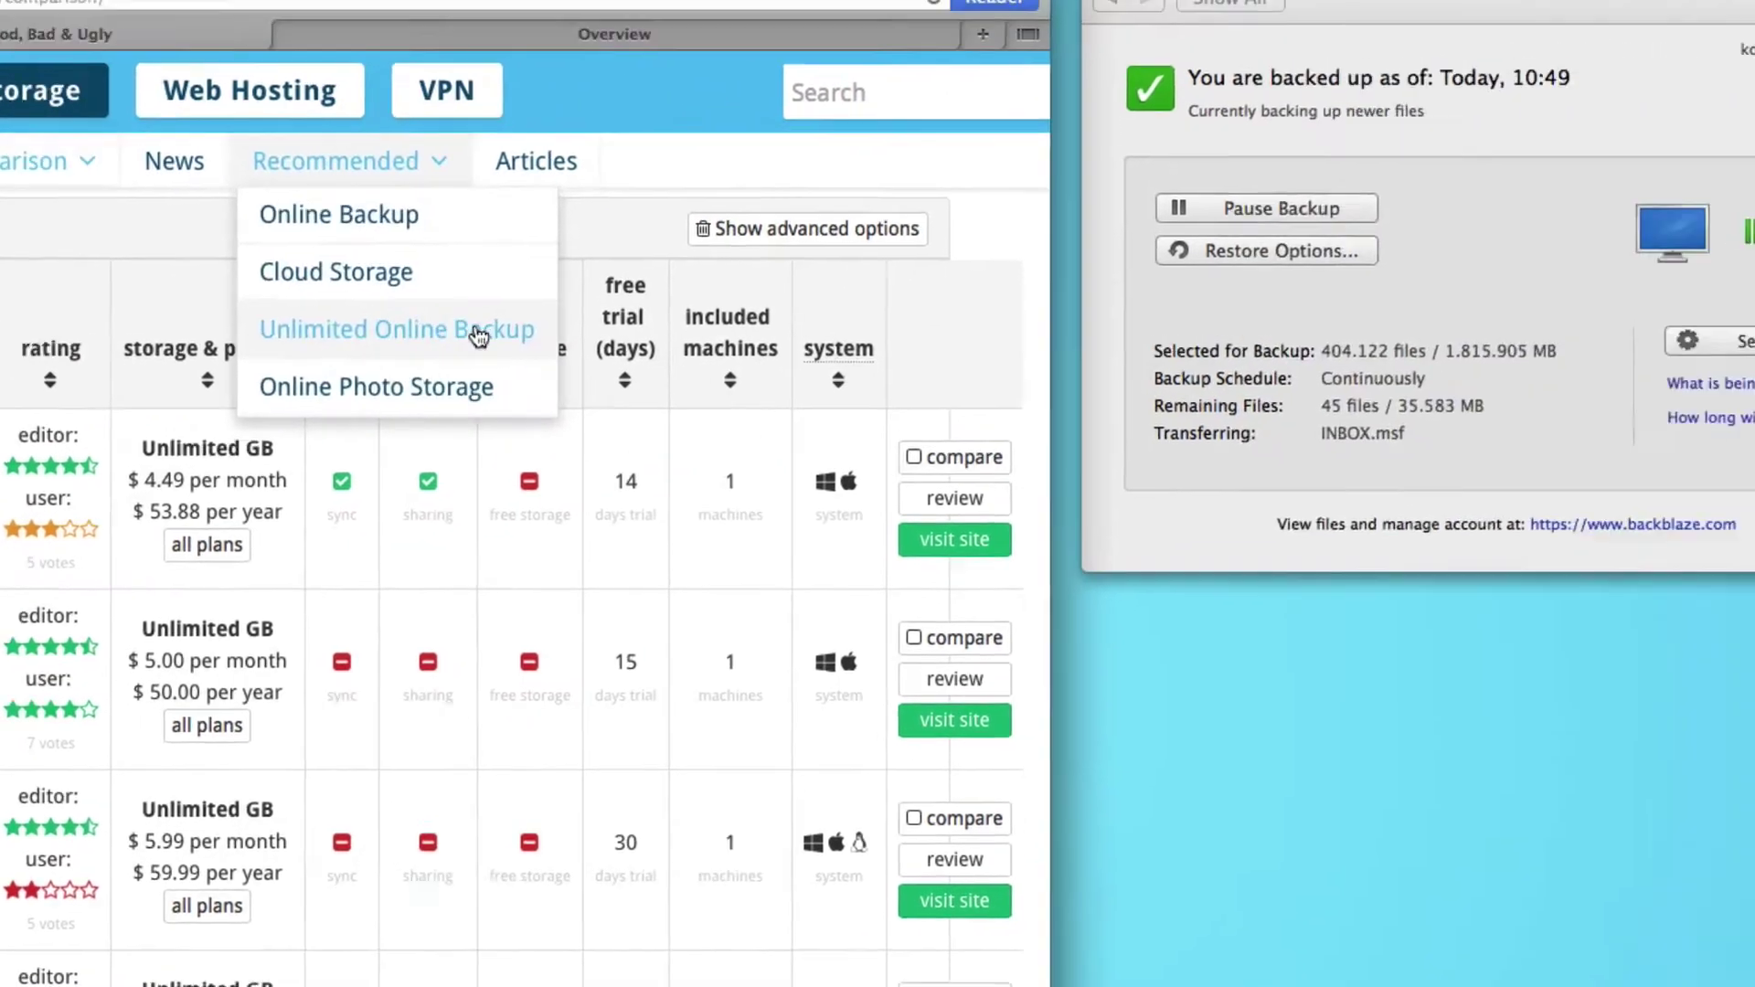
mouse_move(1214, 207)
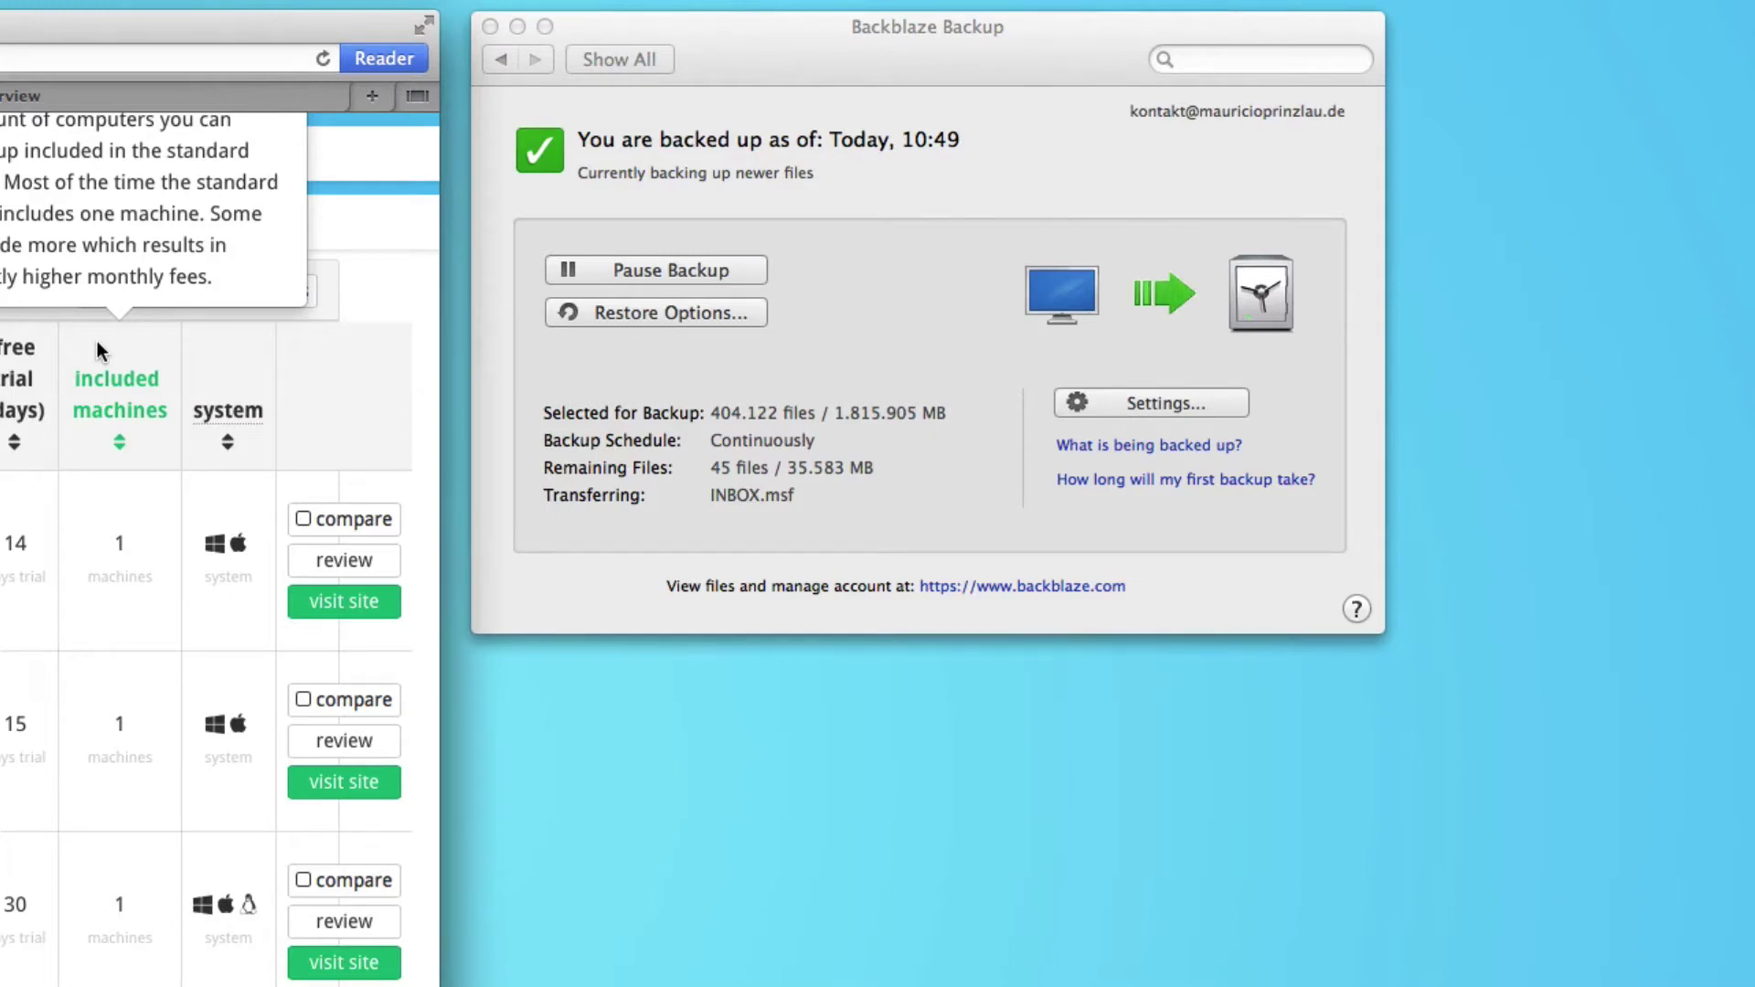
Activate the Backblaze Backup window showing the continuous schedule and remaining files.
click(533, 508)
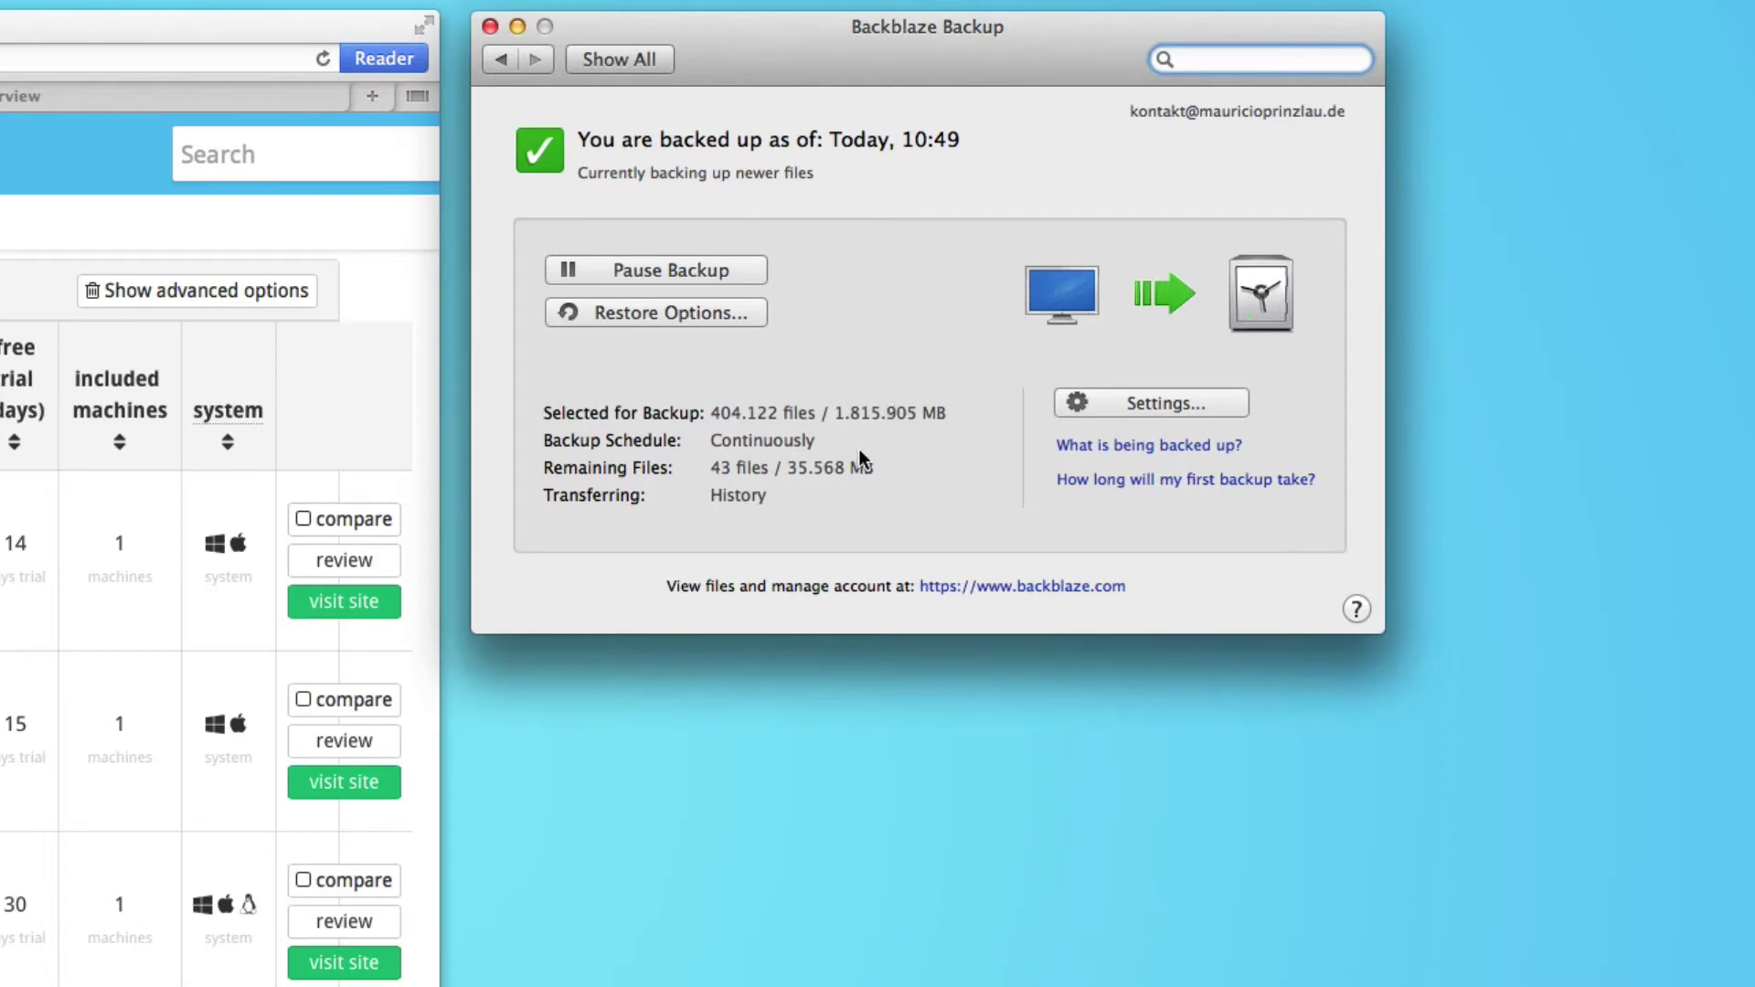
Open Restore Options to see the Web Download, USB Flash Drive and USB Drive methods.
click(655, 318)
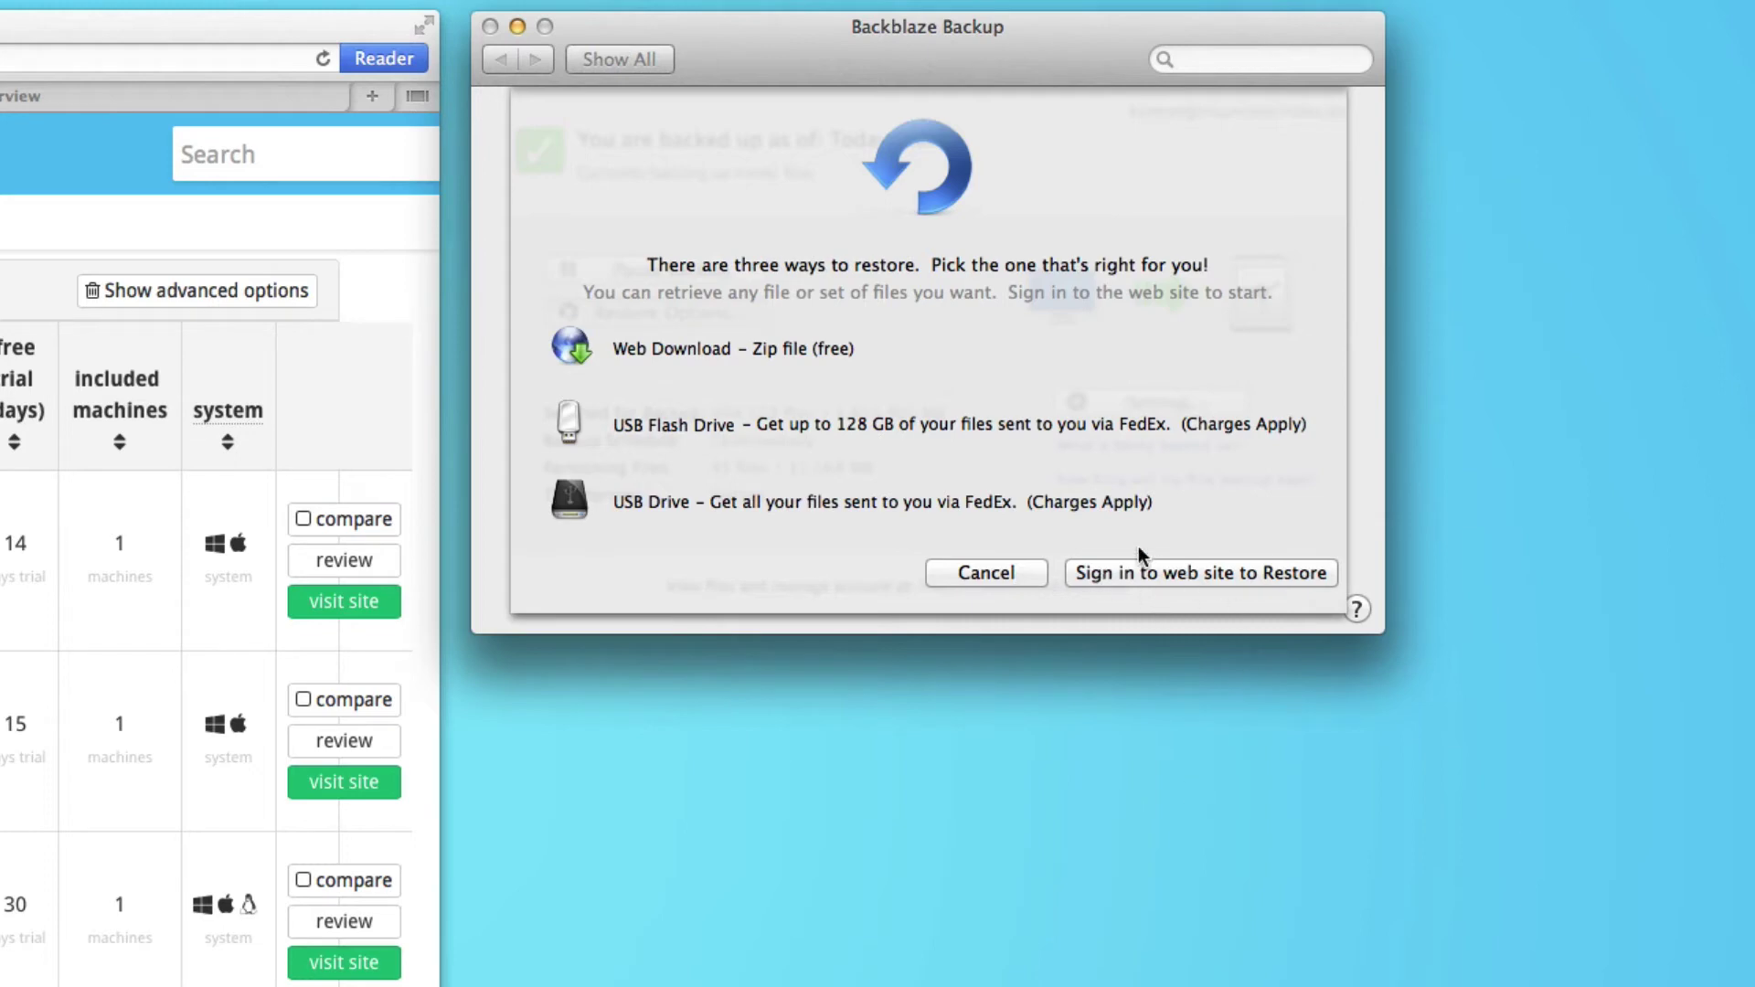
Sign in to the Backblaze website and go to View/Restore Files in the account sidebar.
click(92, 96)
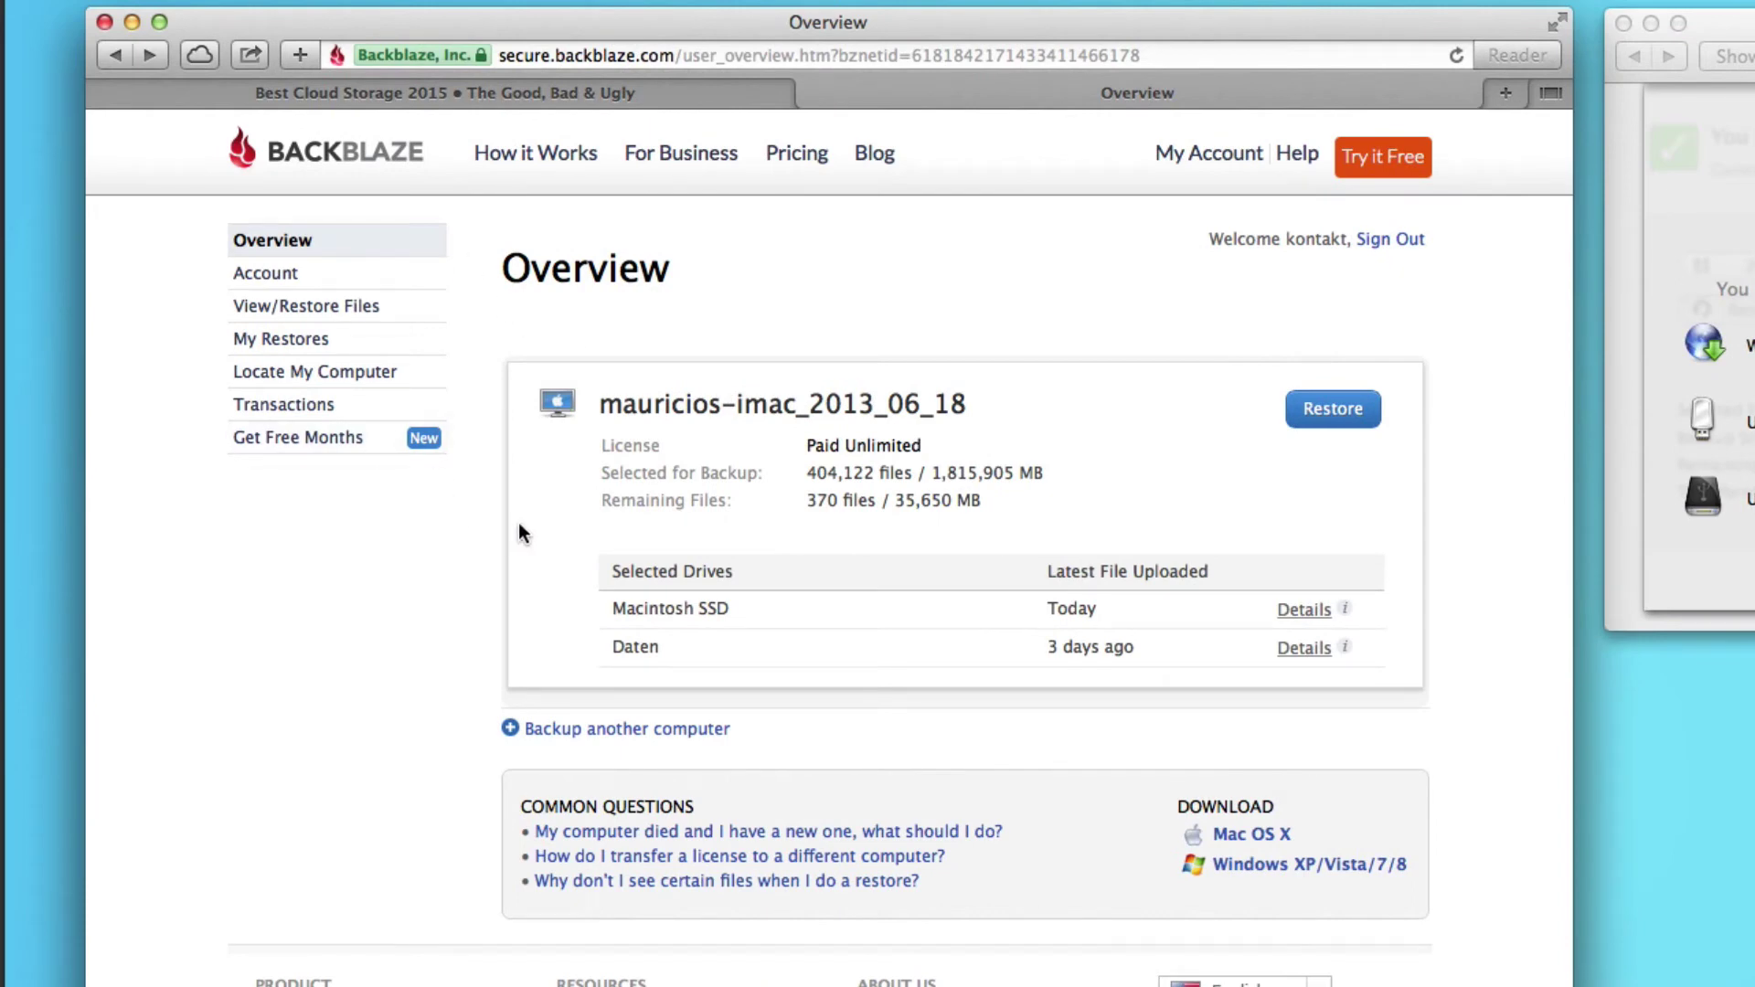
click(326, 305)
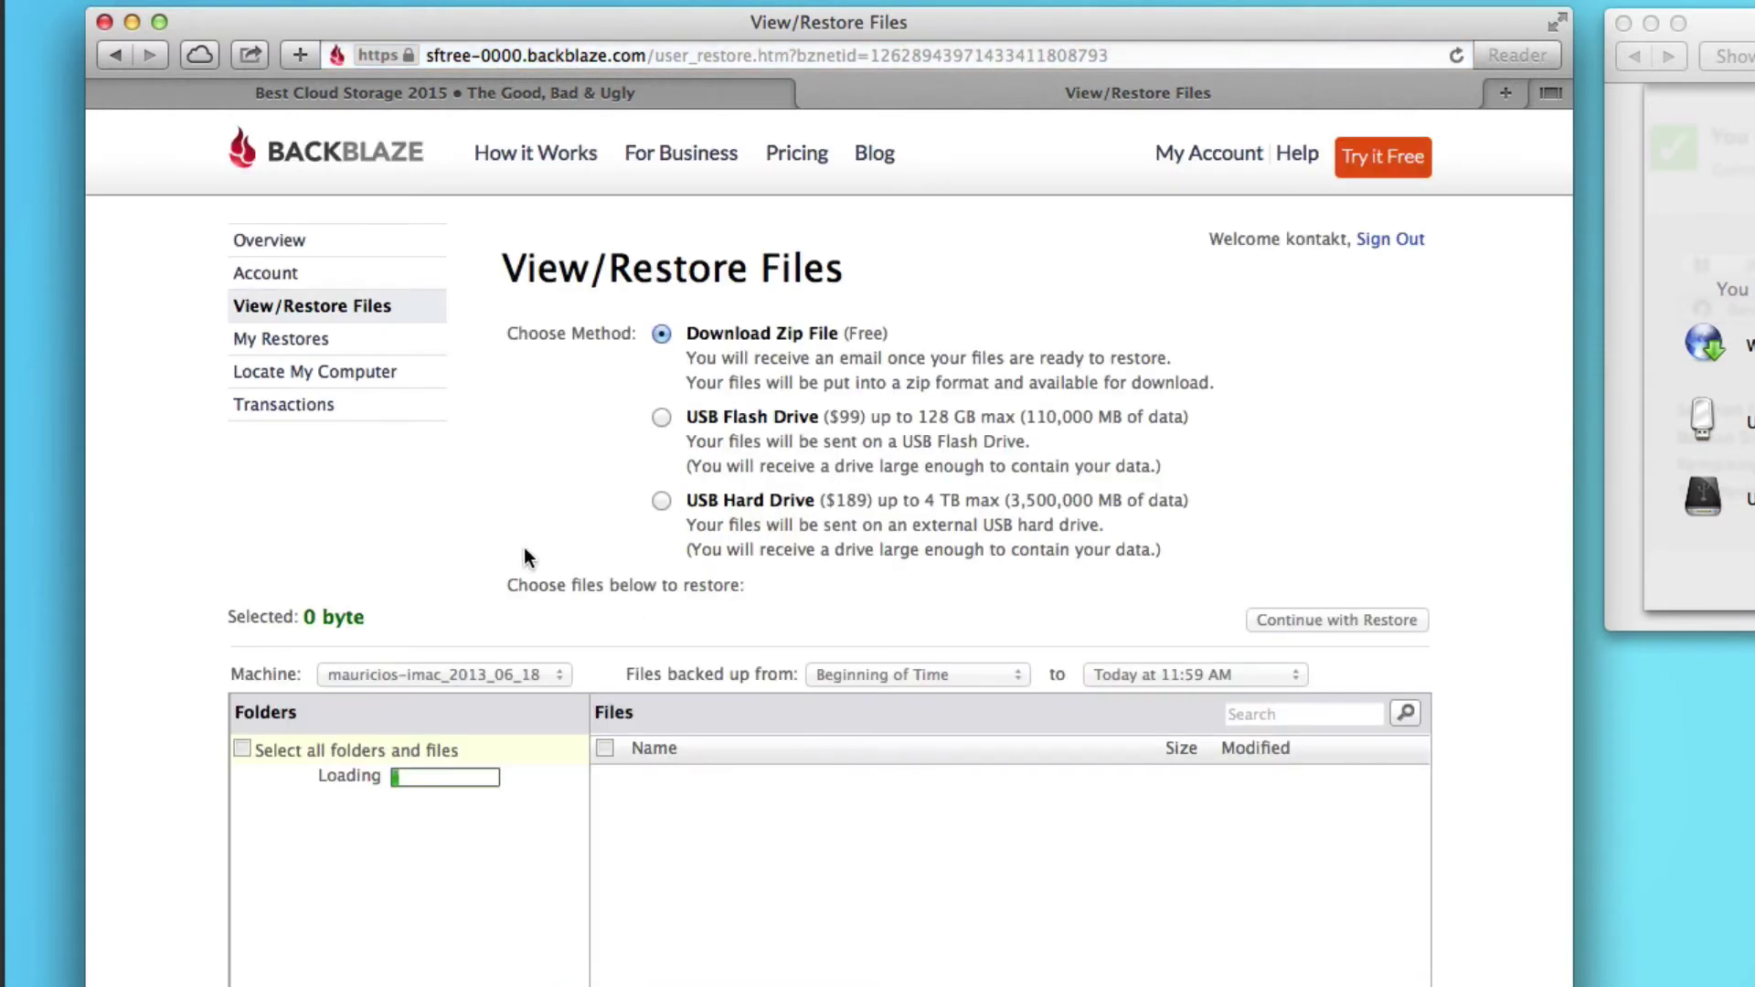
scroll(530, 633, down, 3)
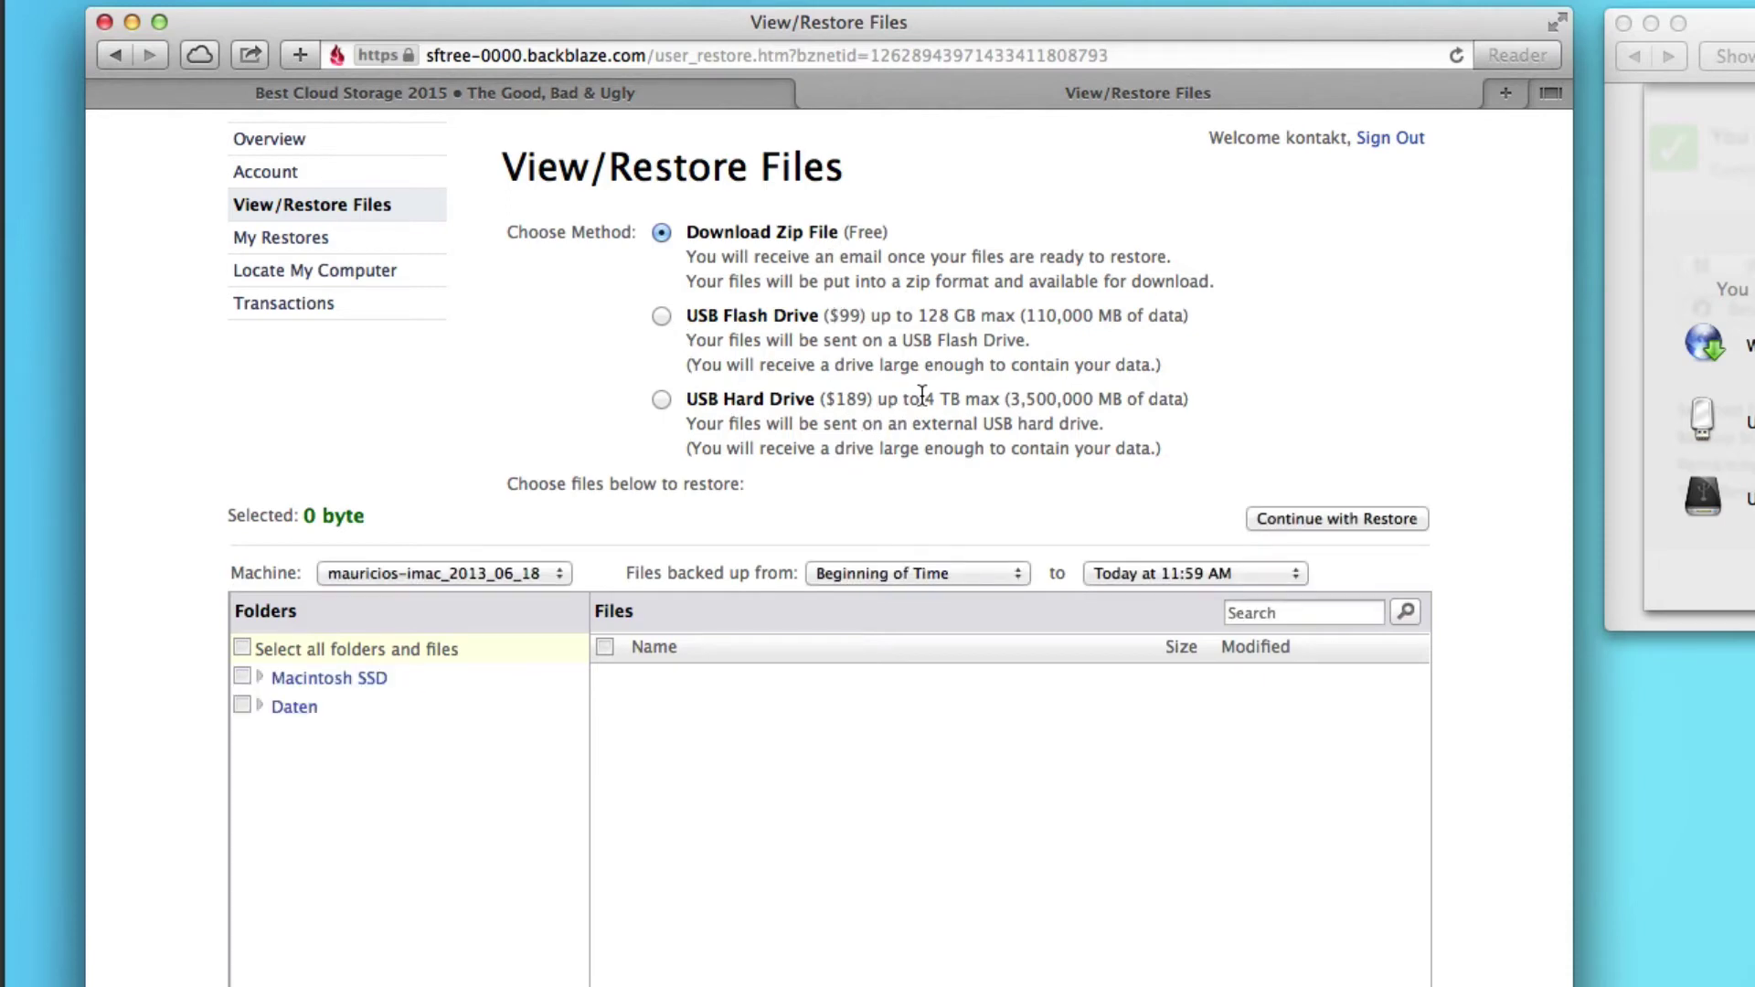
Expand Daten > Bilder to list its files and keep the end date at Today 11:59 AM.
drag(924, 399, 966, 398)
click(261, 706)
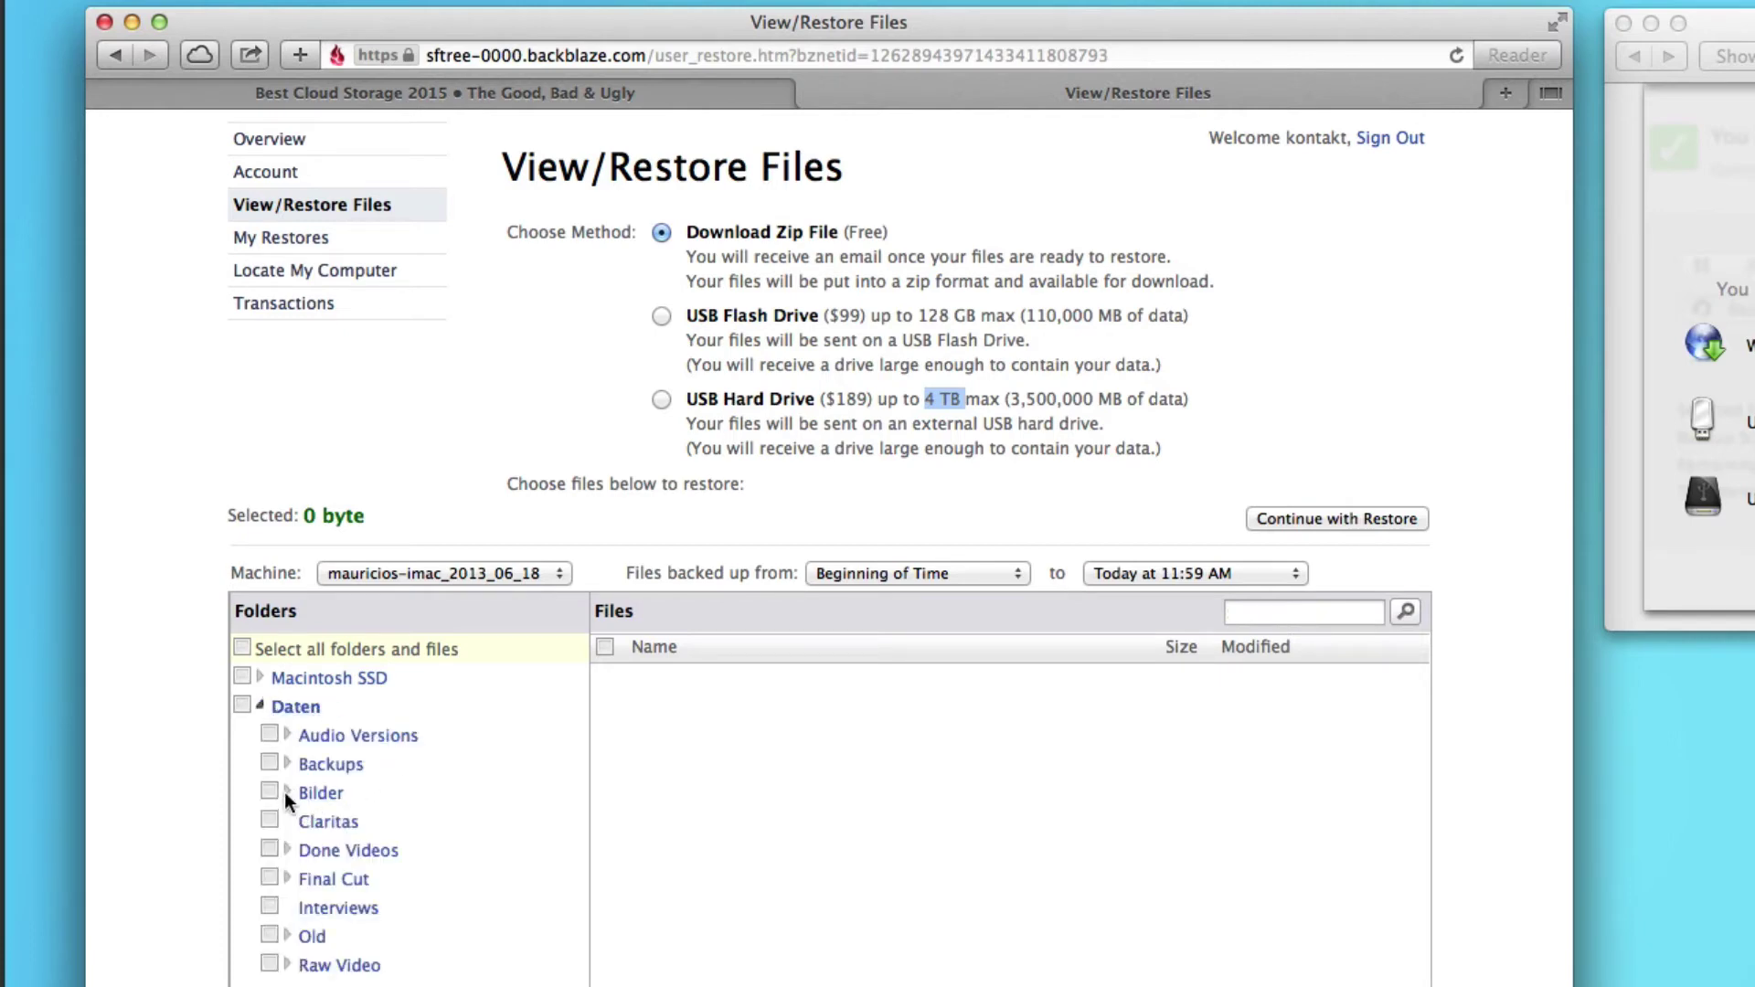
click(322, 793)
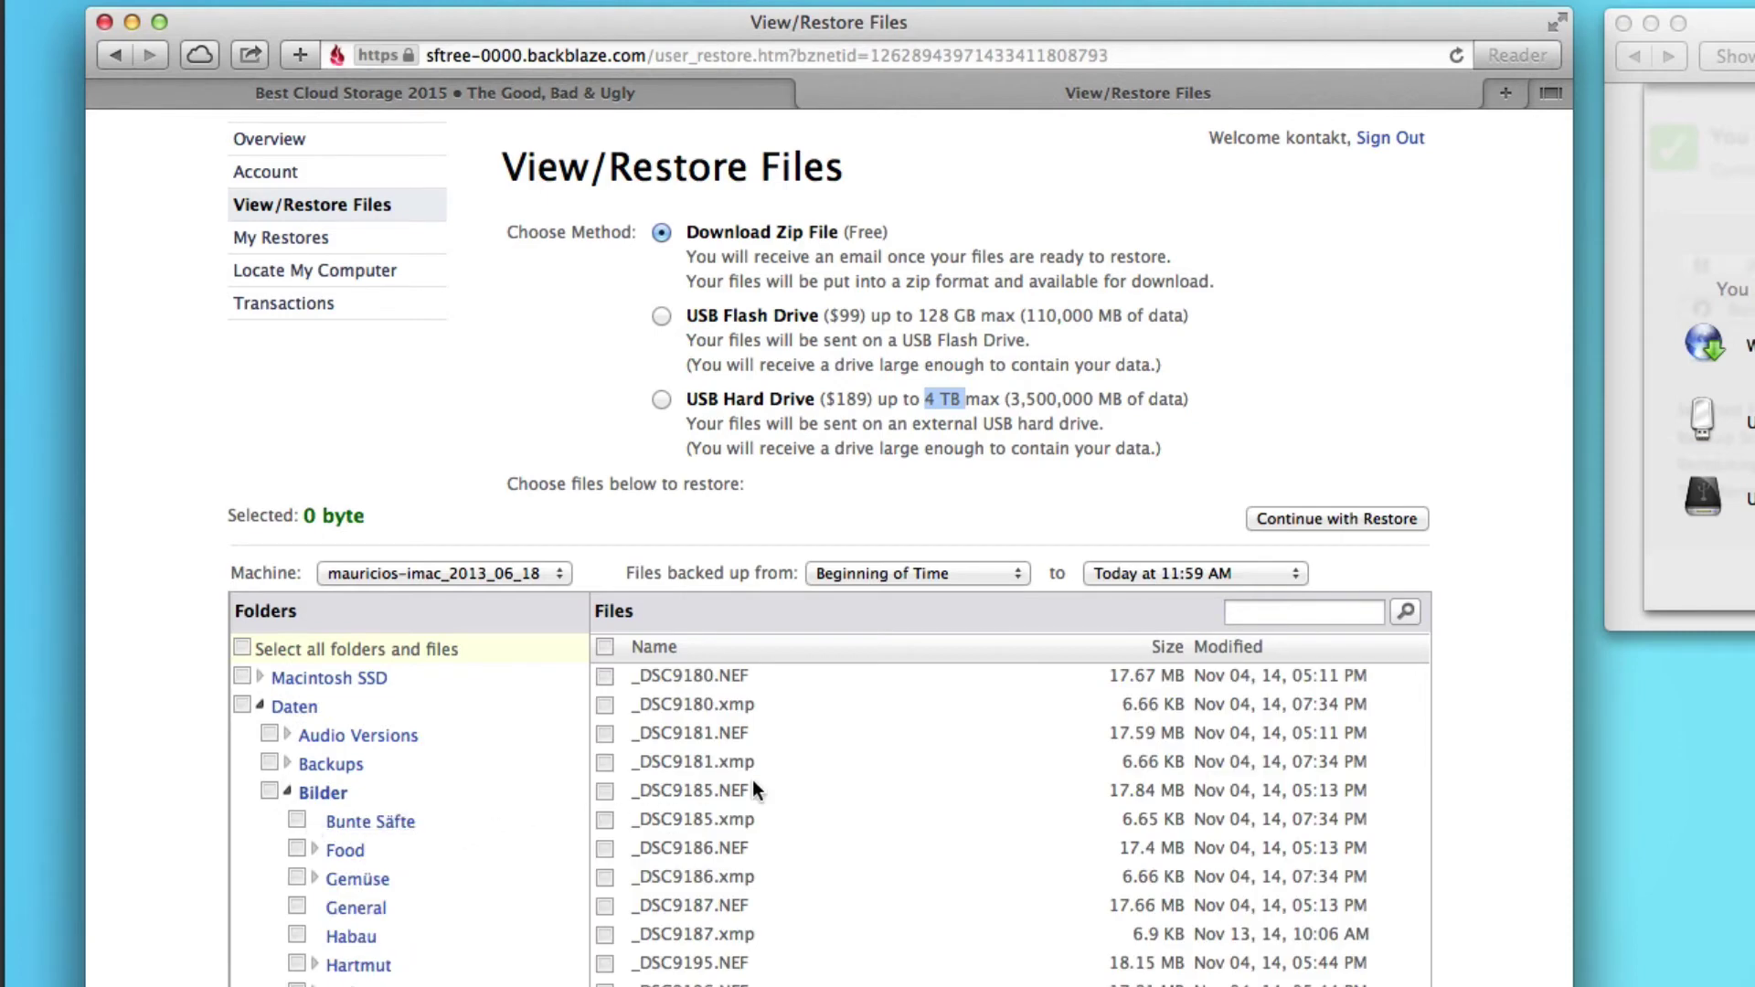
scroll(753, 782, up, 3)
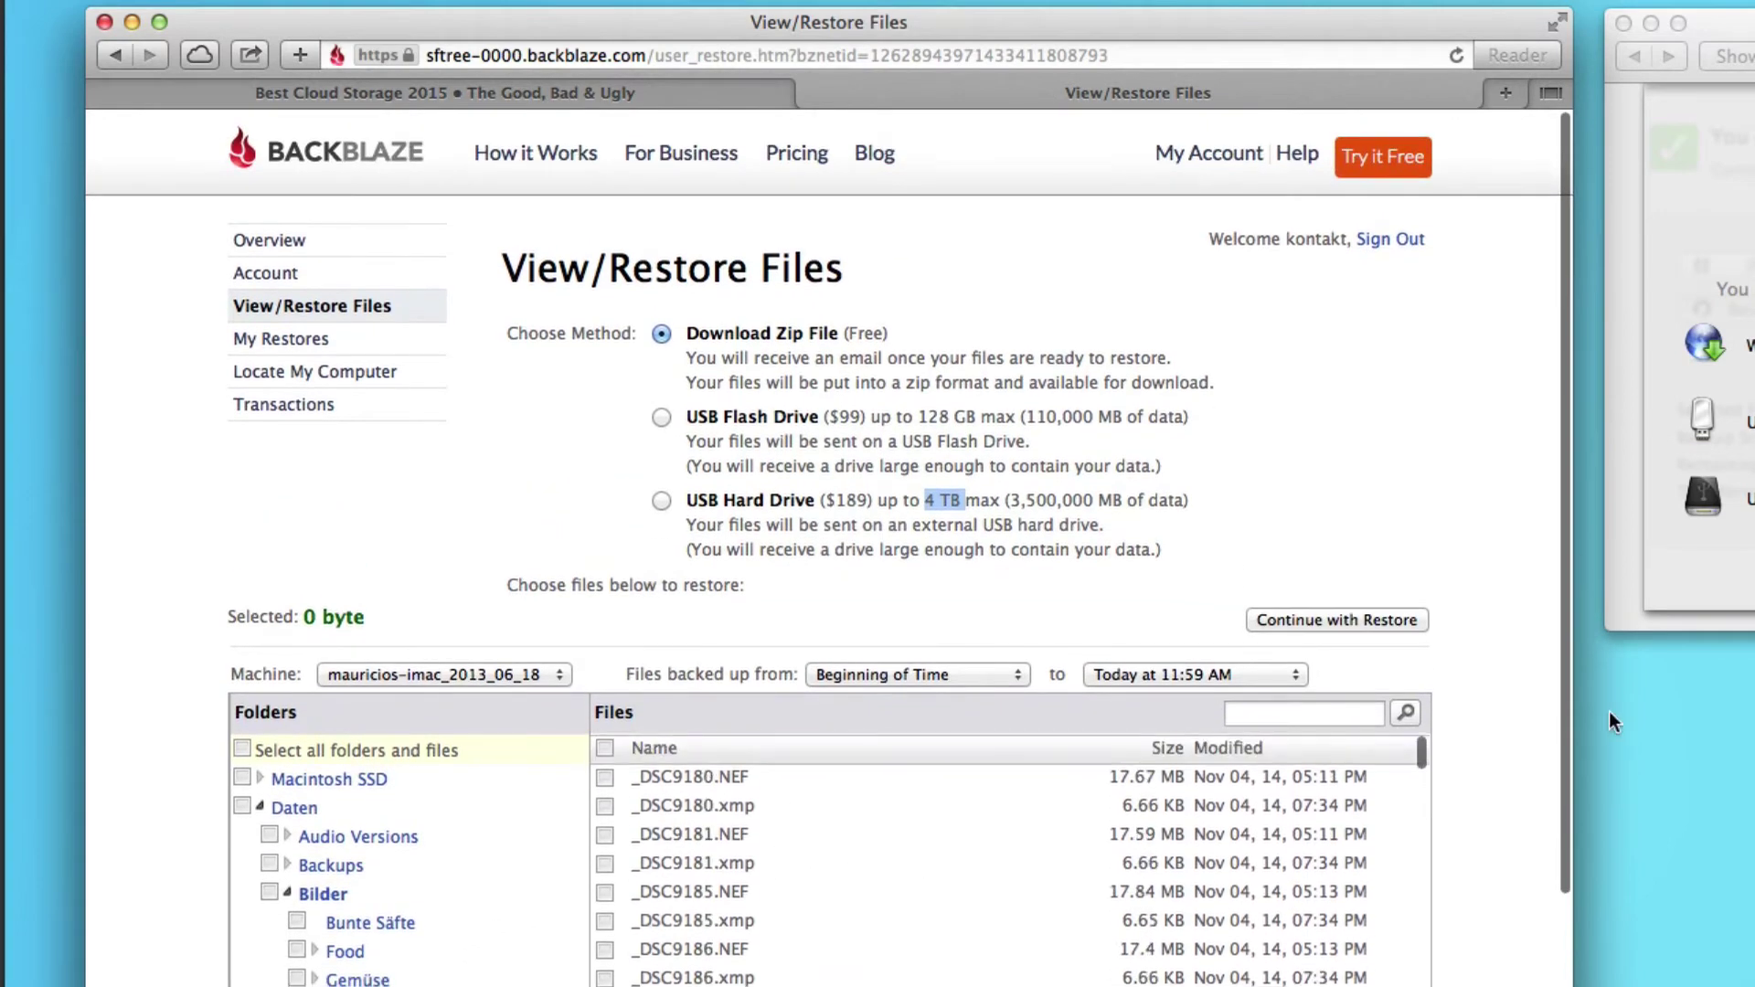
scroll(1489, 776, down, 6)
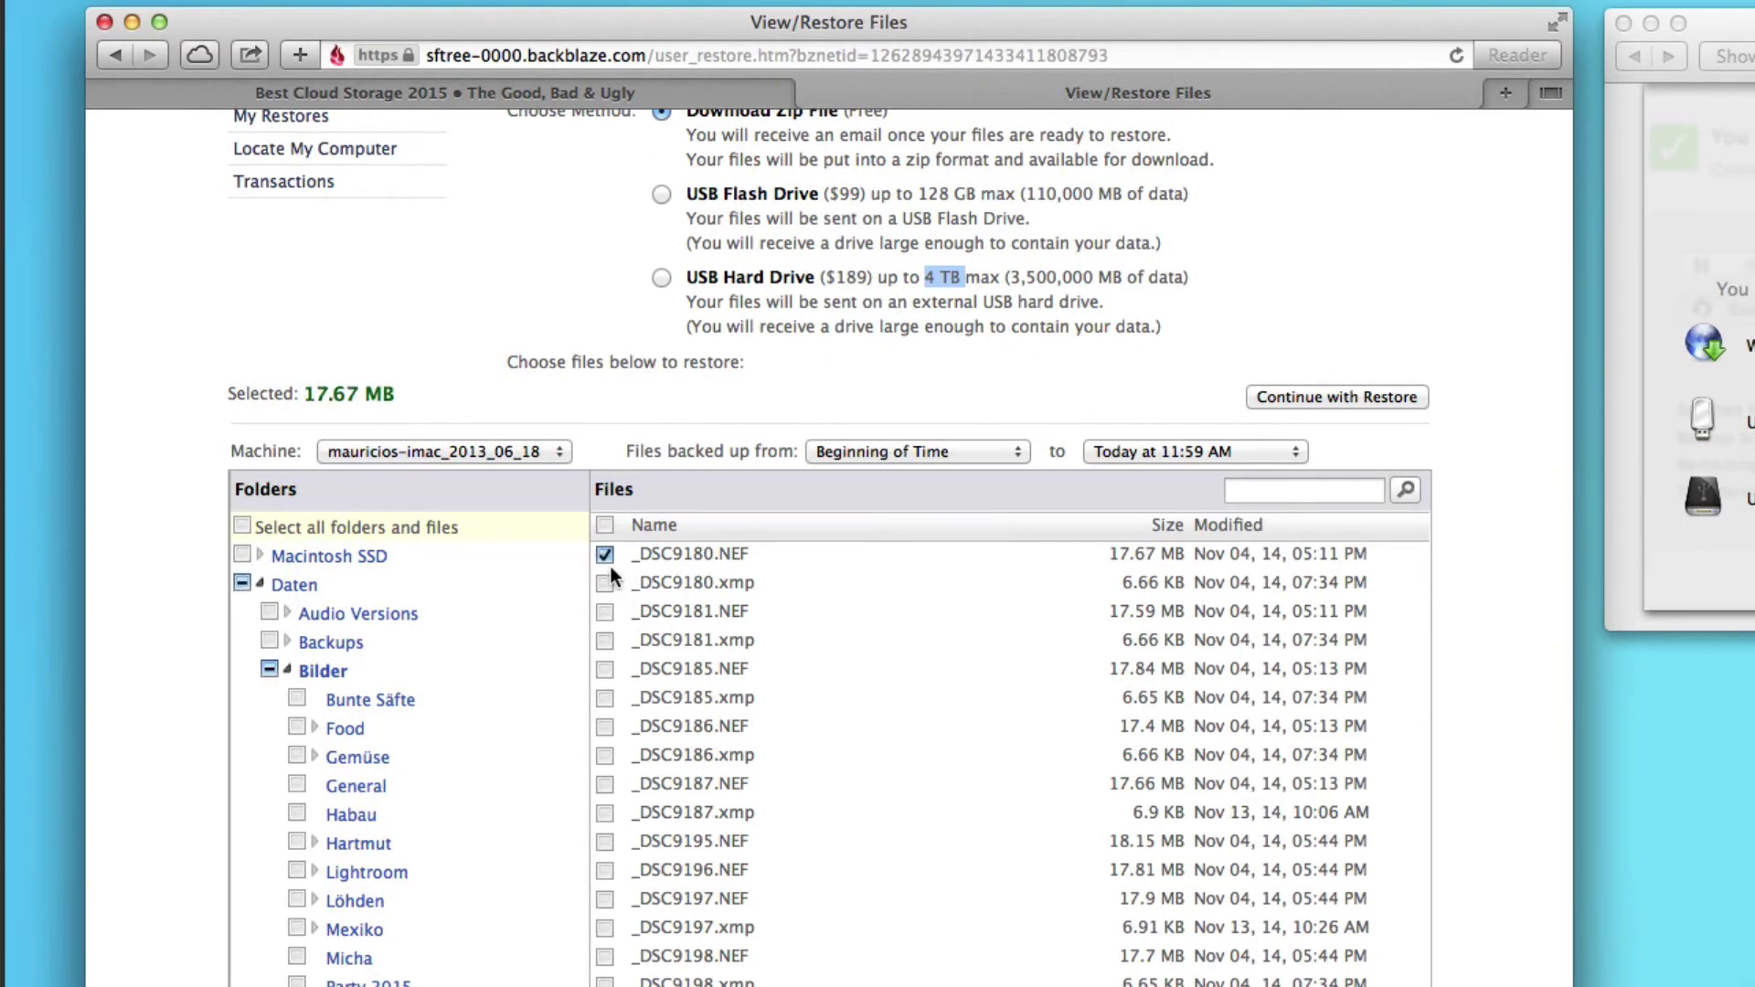
click(1146, 448)
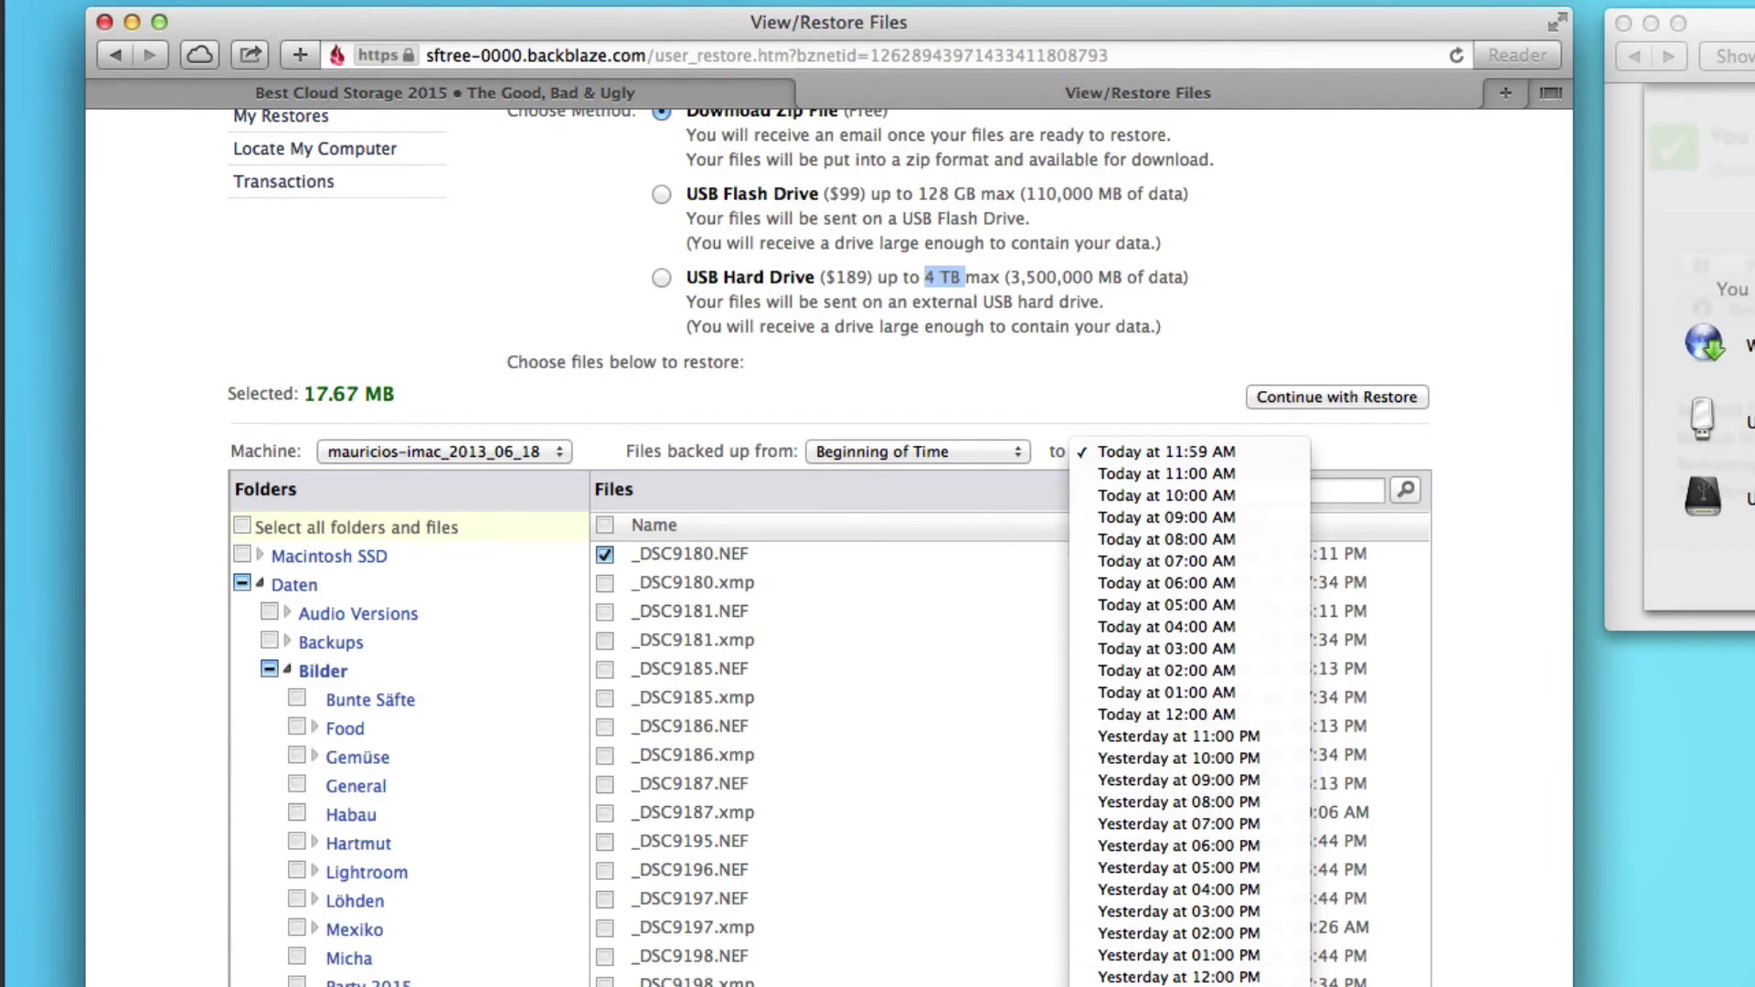
click(1483, 439)
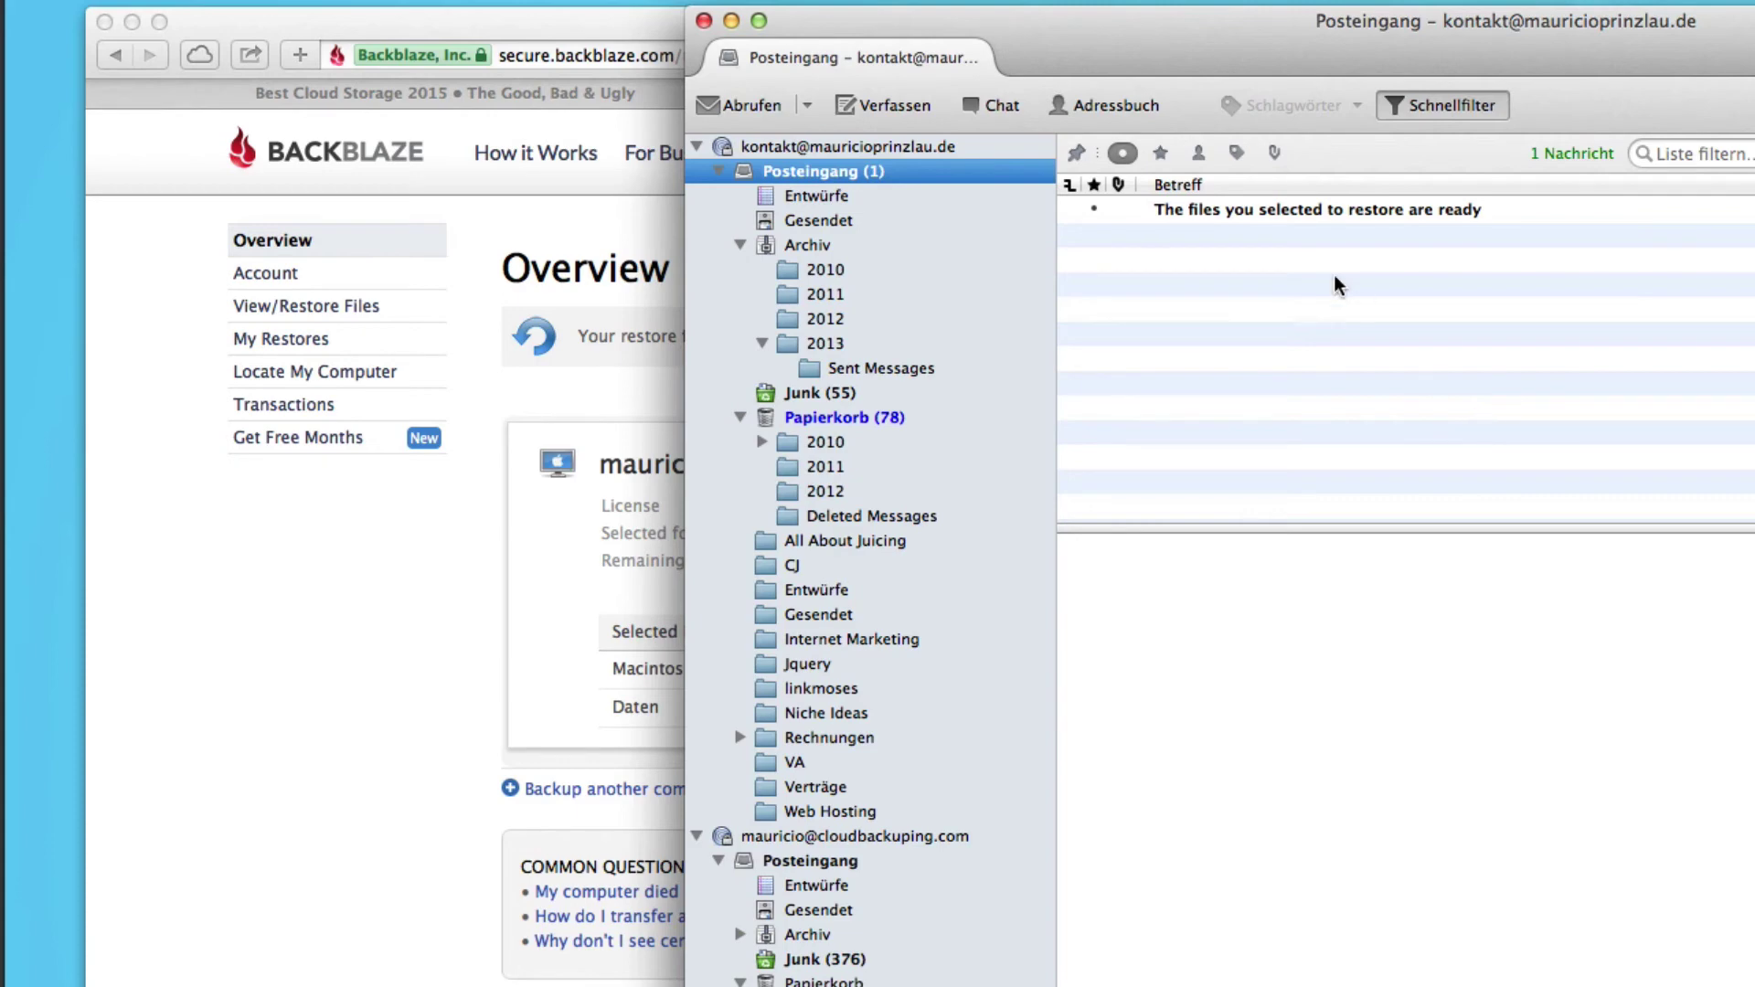
Open Backblaze's restore-ready email and allow its external content to load.
click(1385, 210)
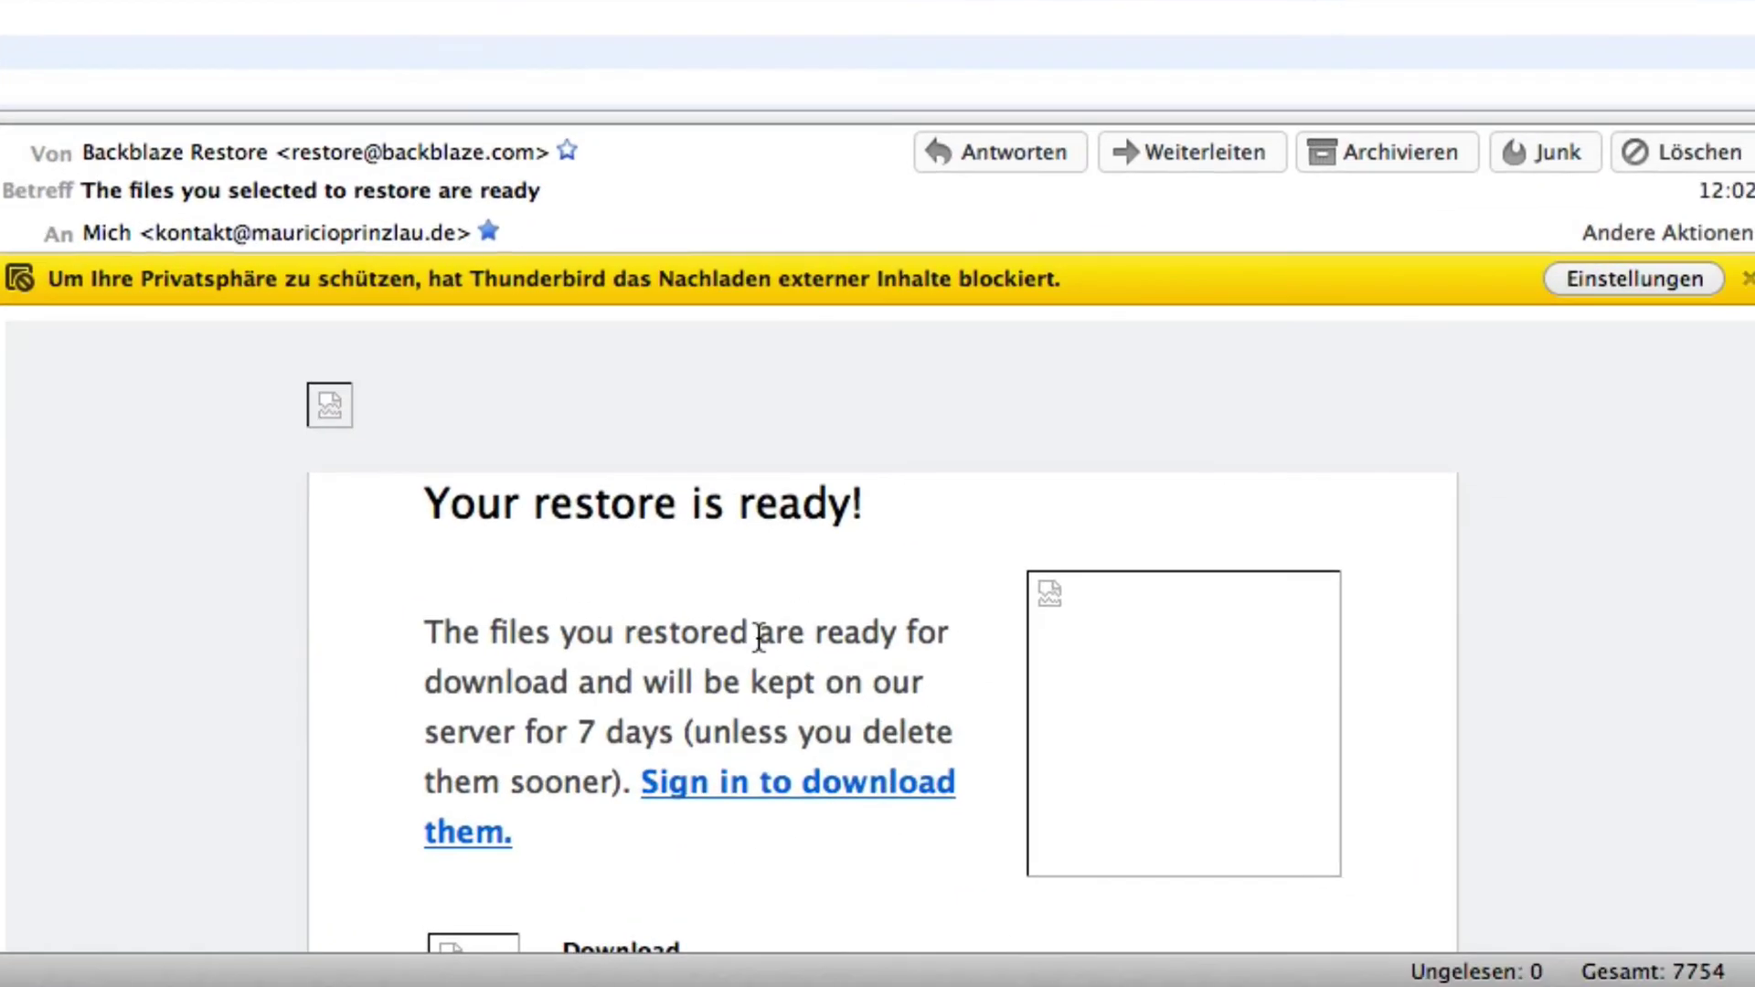
scroll(1686, 914, down, 2)
scroll(860, 731, down, 2)
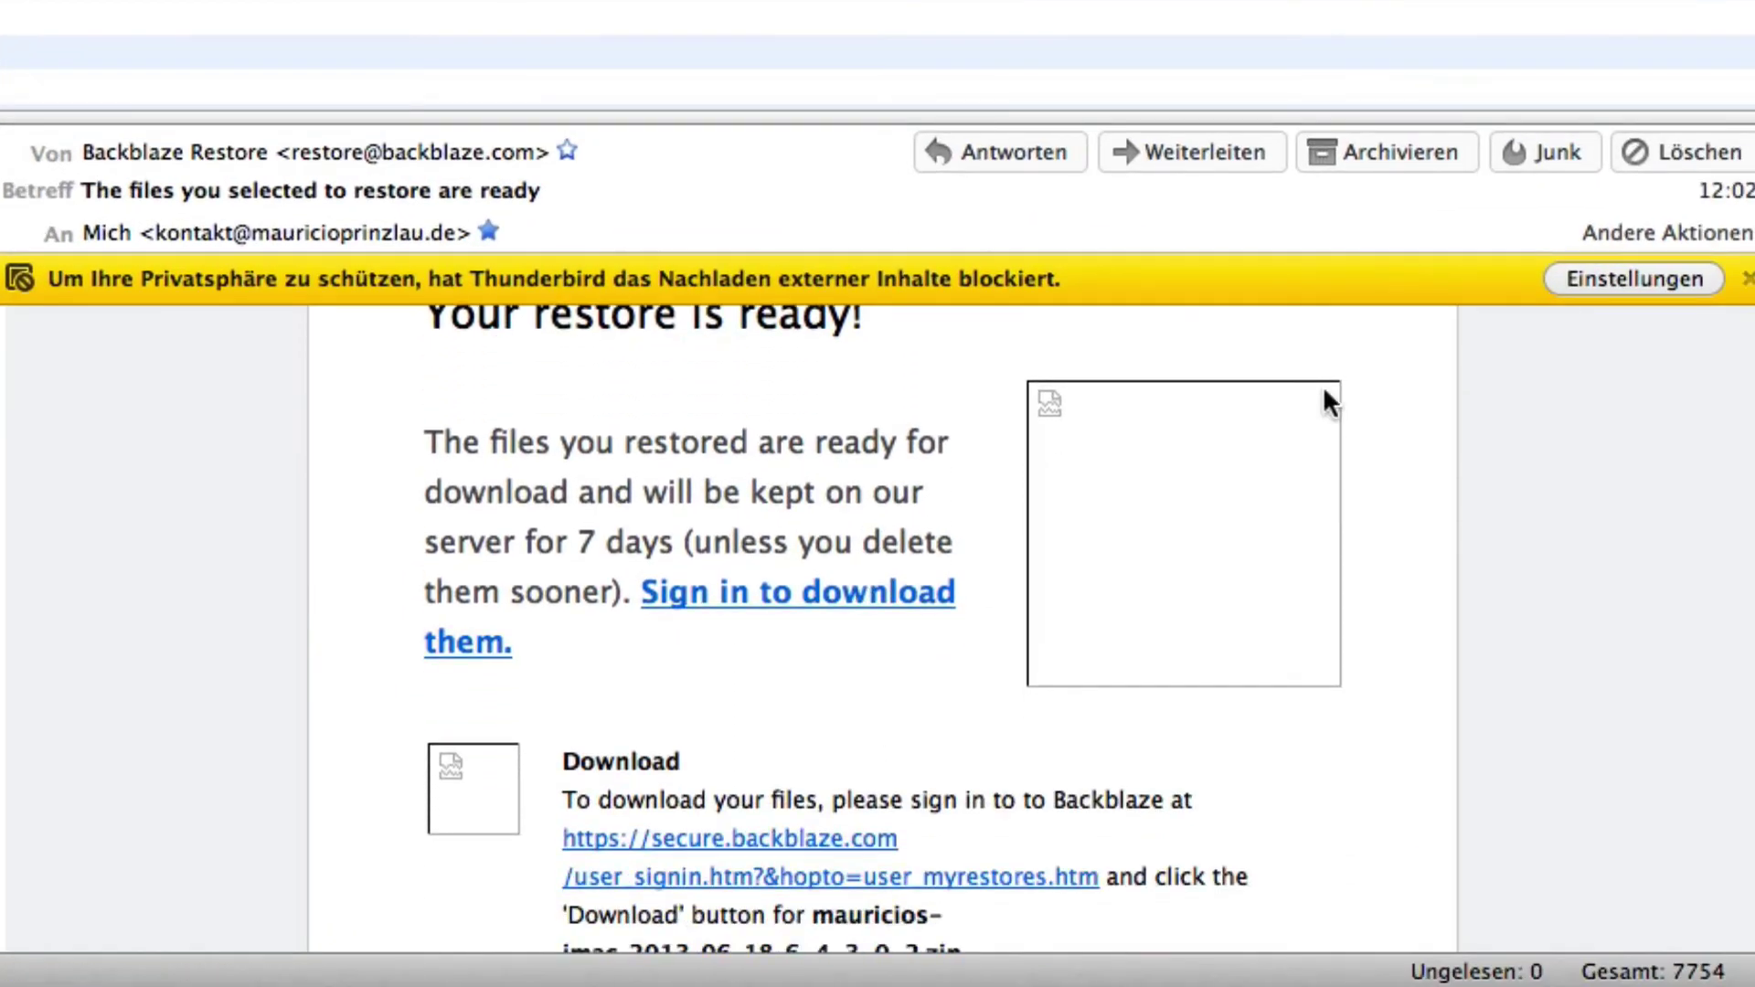
click(1633, 282)
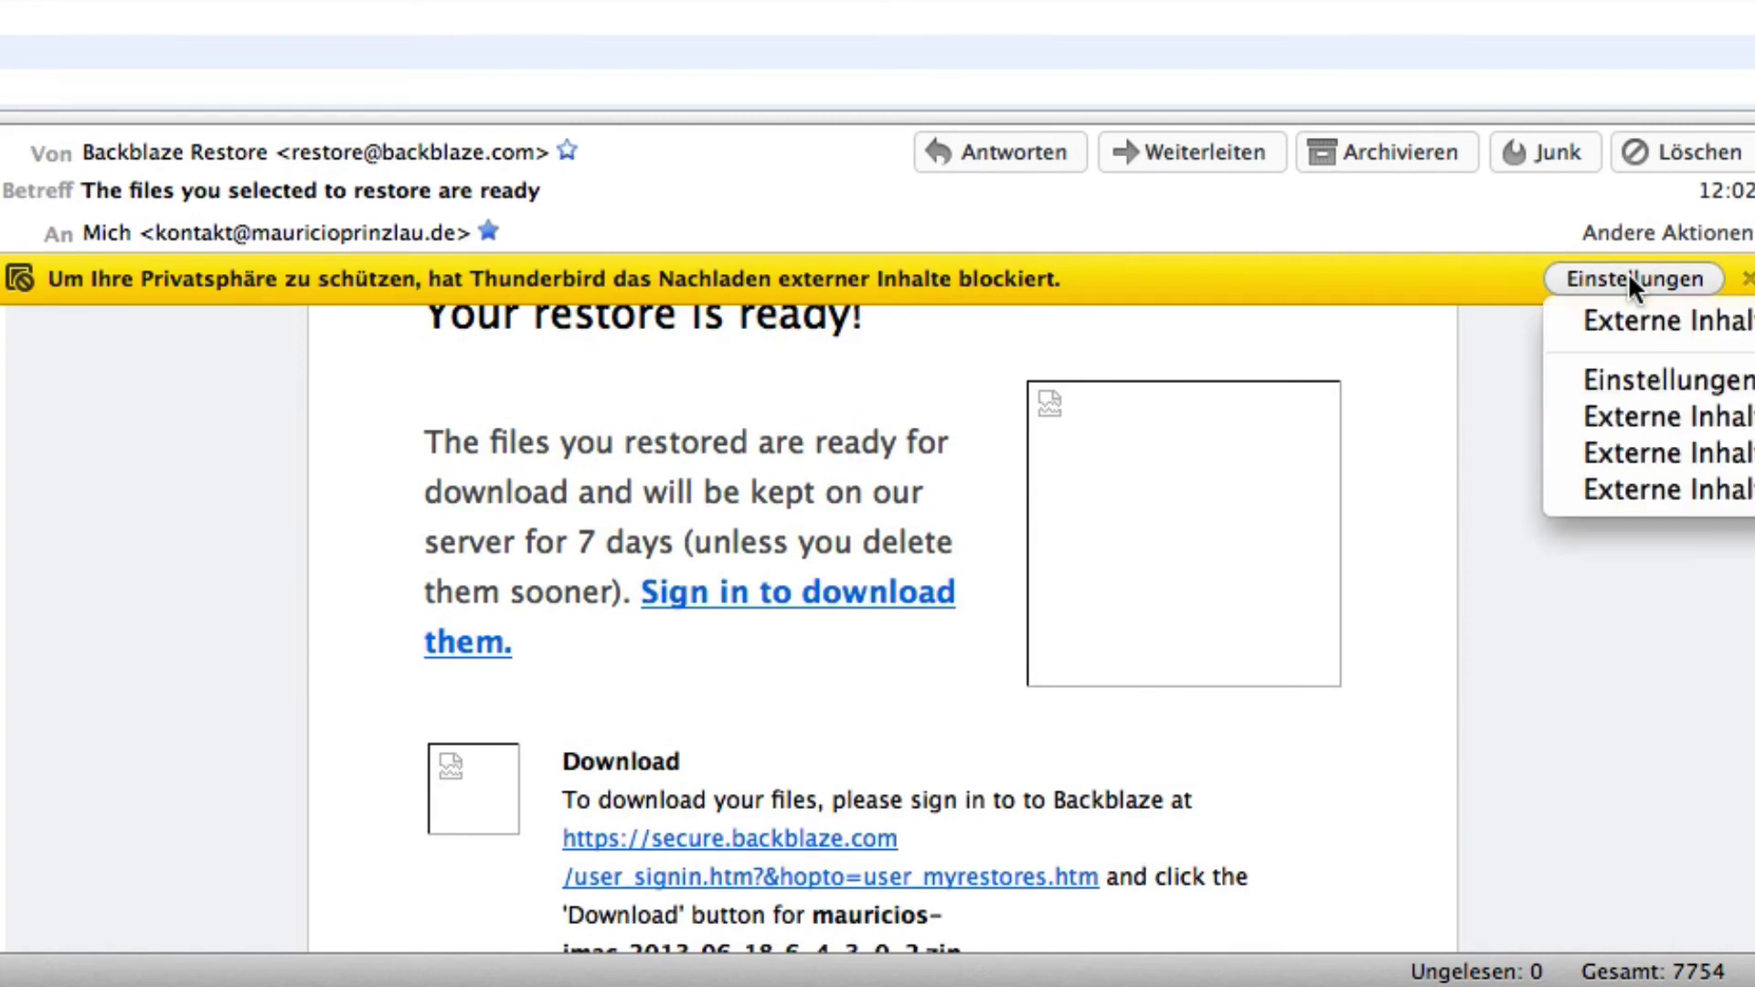
click(1667, 416)
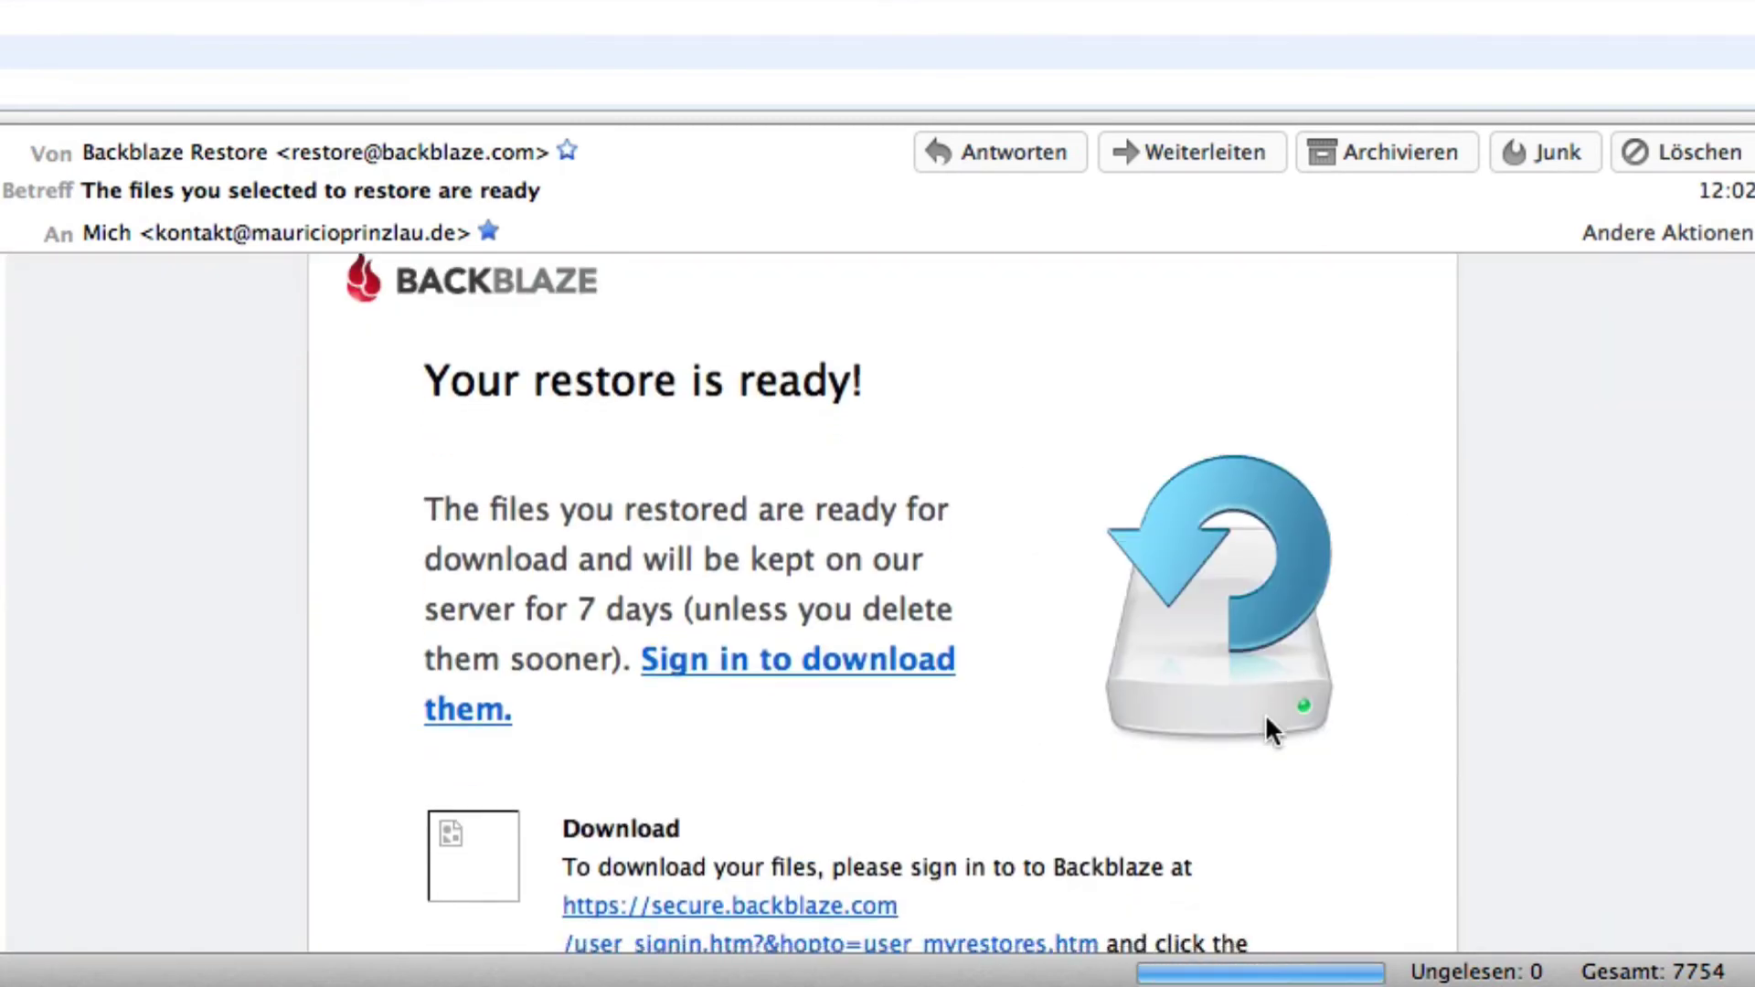
Read the download instructions and copy the sign-in-to-download link address.
scroll(1266, 723, down, 7)
drag(1106, 564, 558, 524)
click(517, 557)
drag(560, 448, 1101, 600)
click(865, 425)
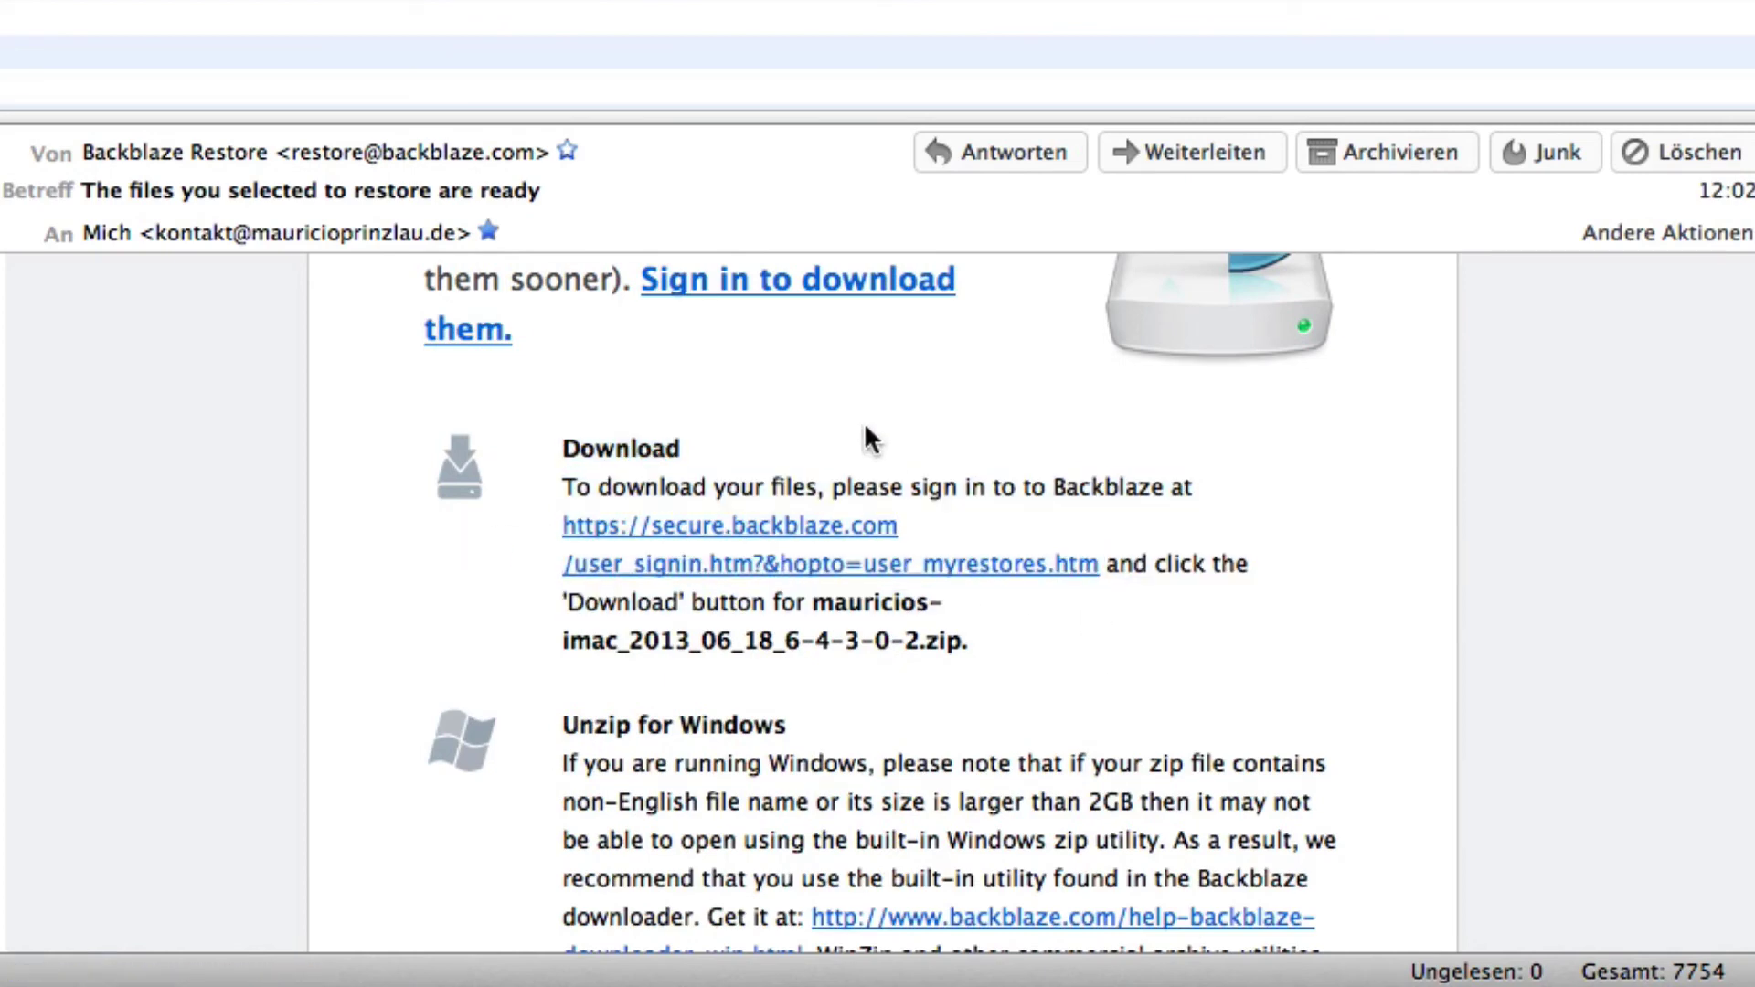
right_click(782, 276)
click(913, 416)
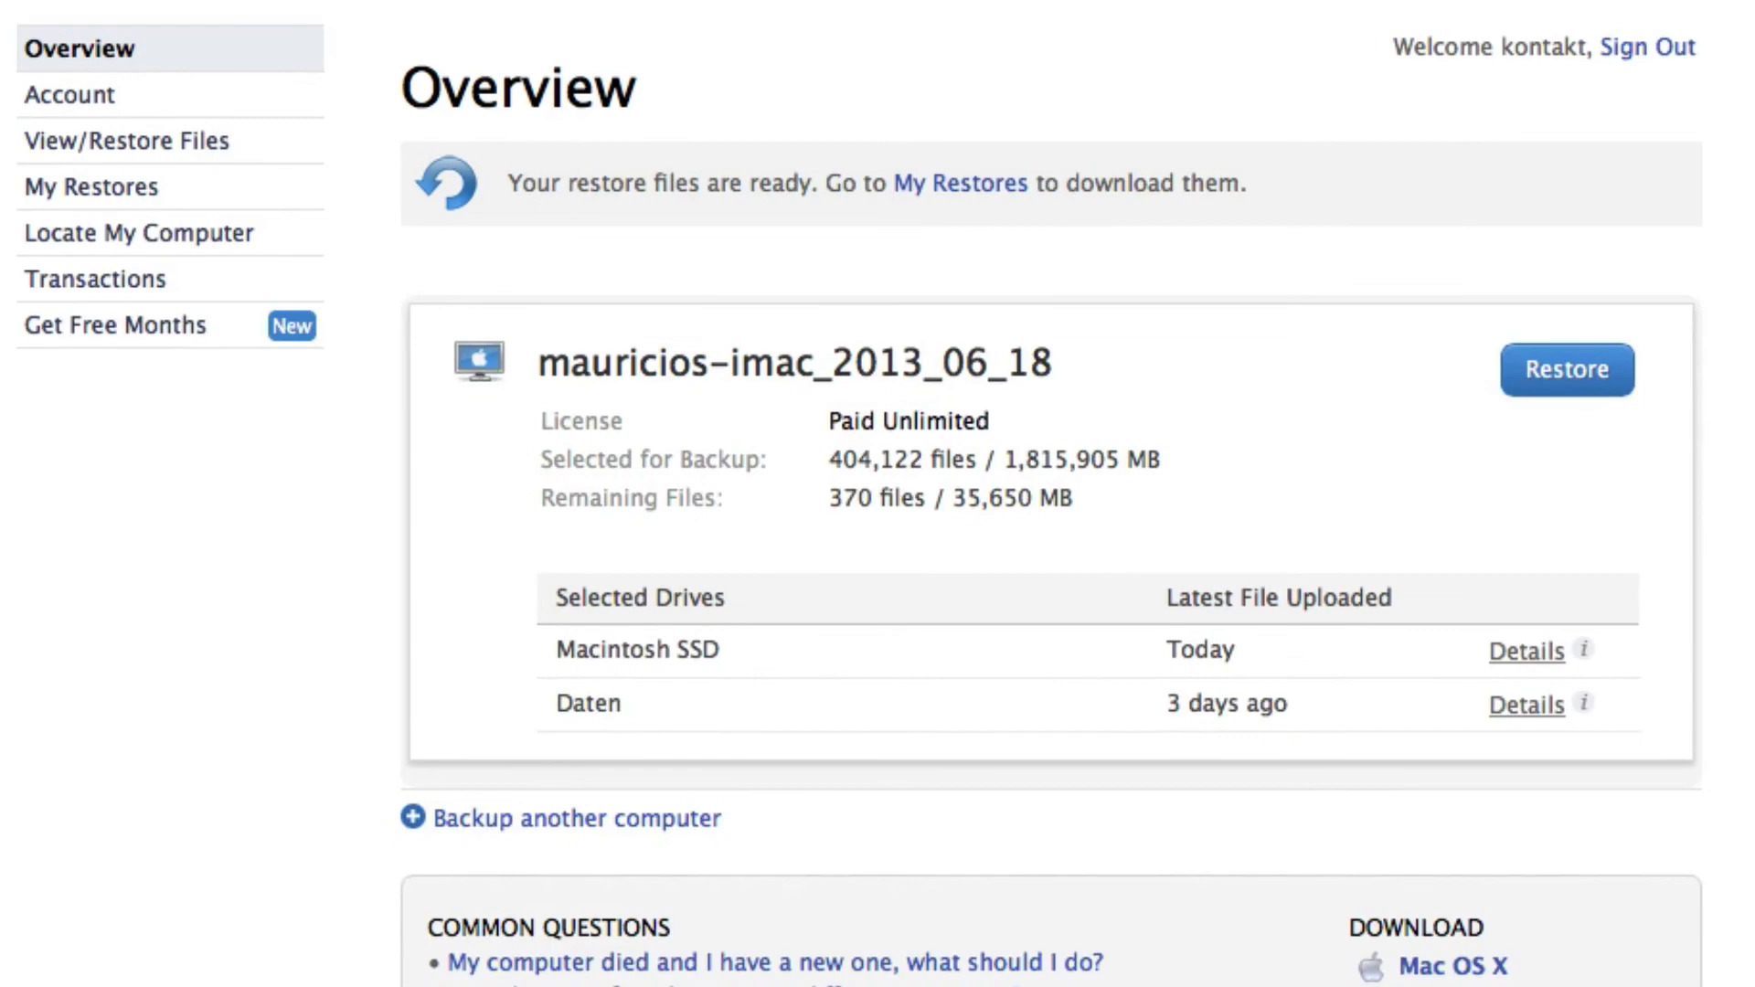
Go to My Restores in the Backblaze account to find the ready restore.
click(1010, 183)
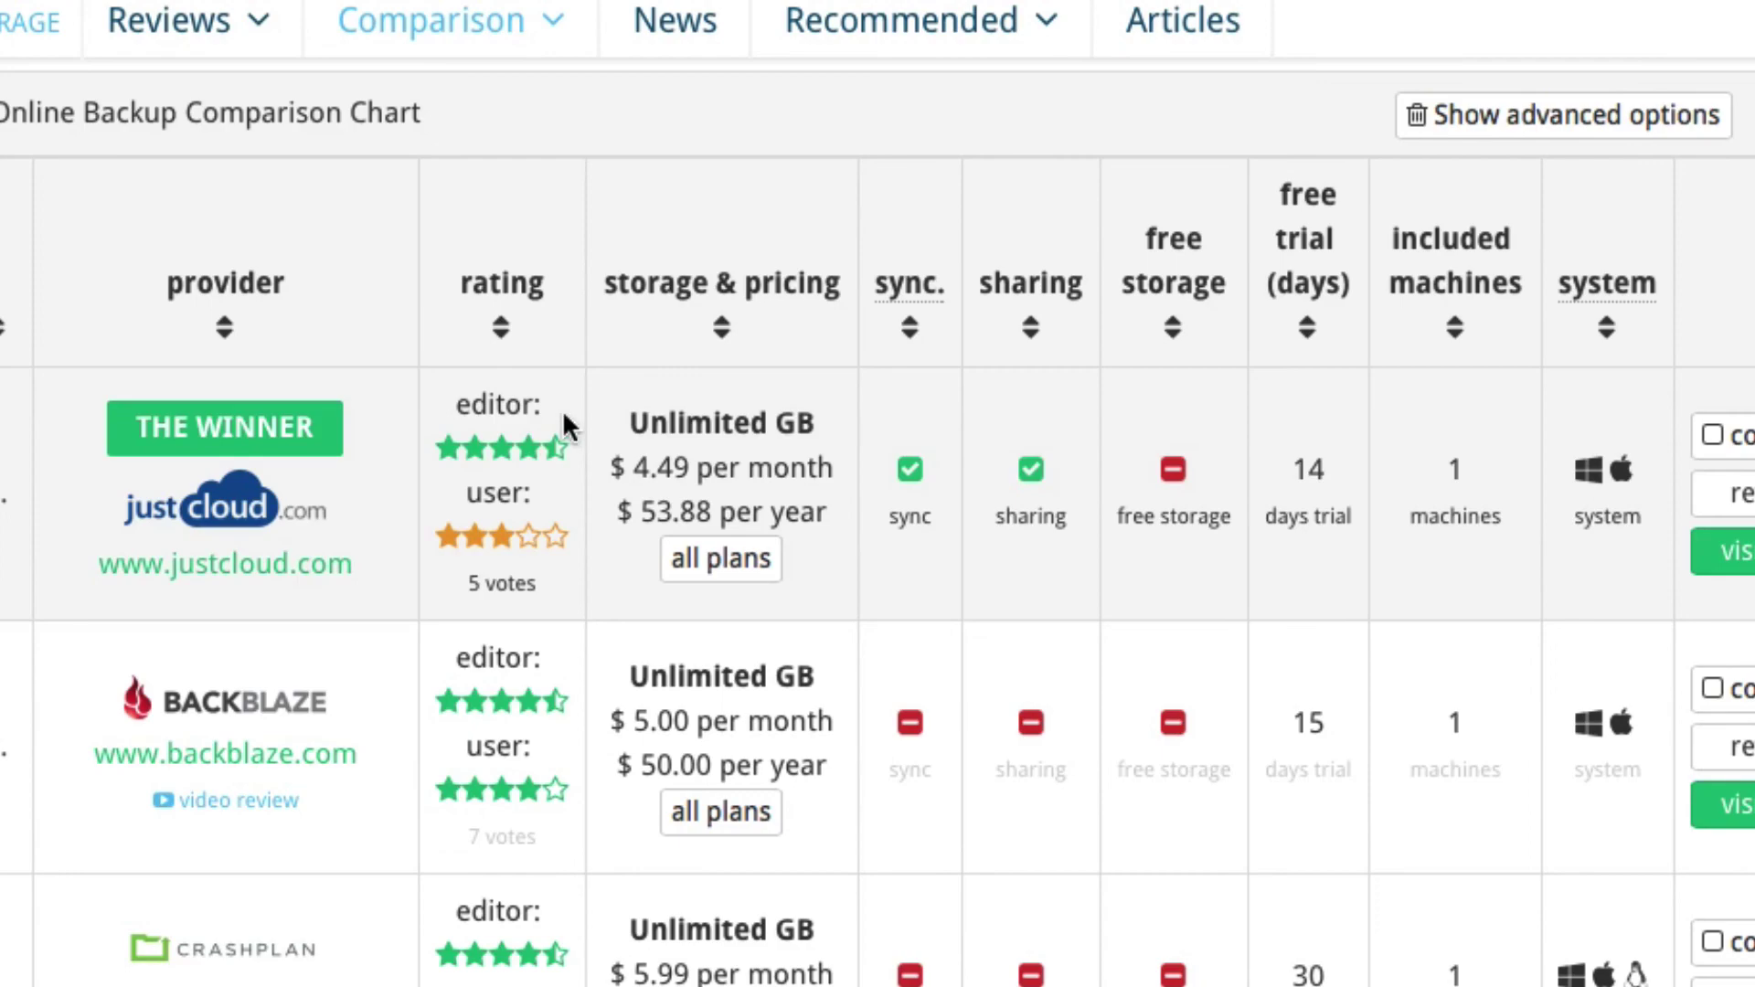
scroll(562, 410, down, 4)
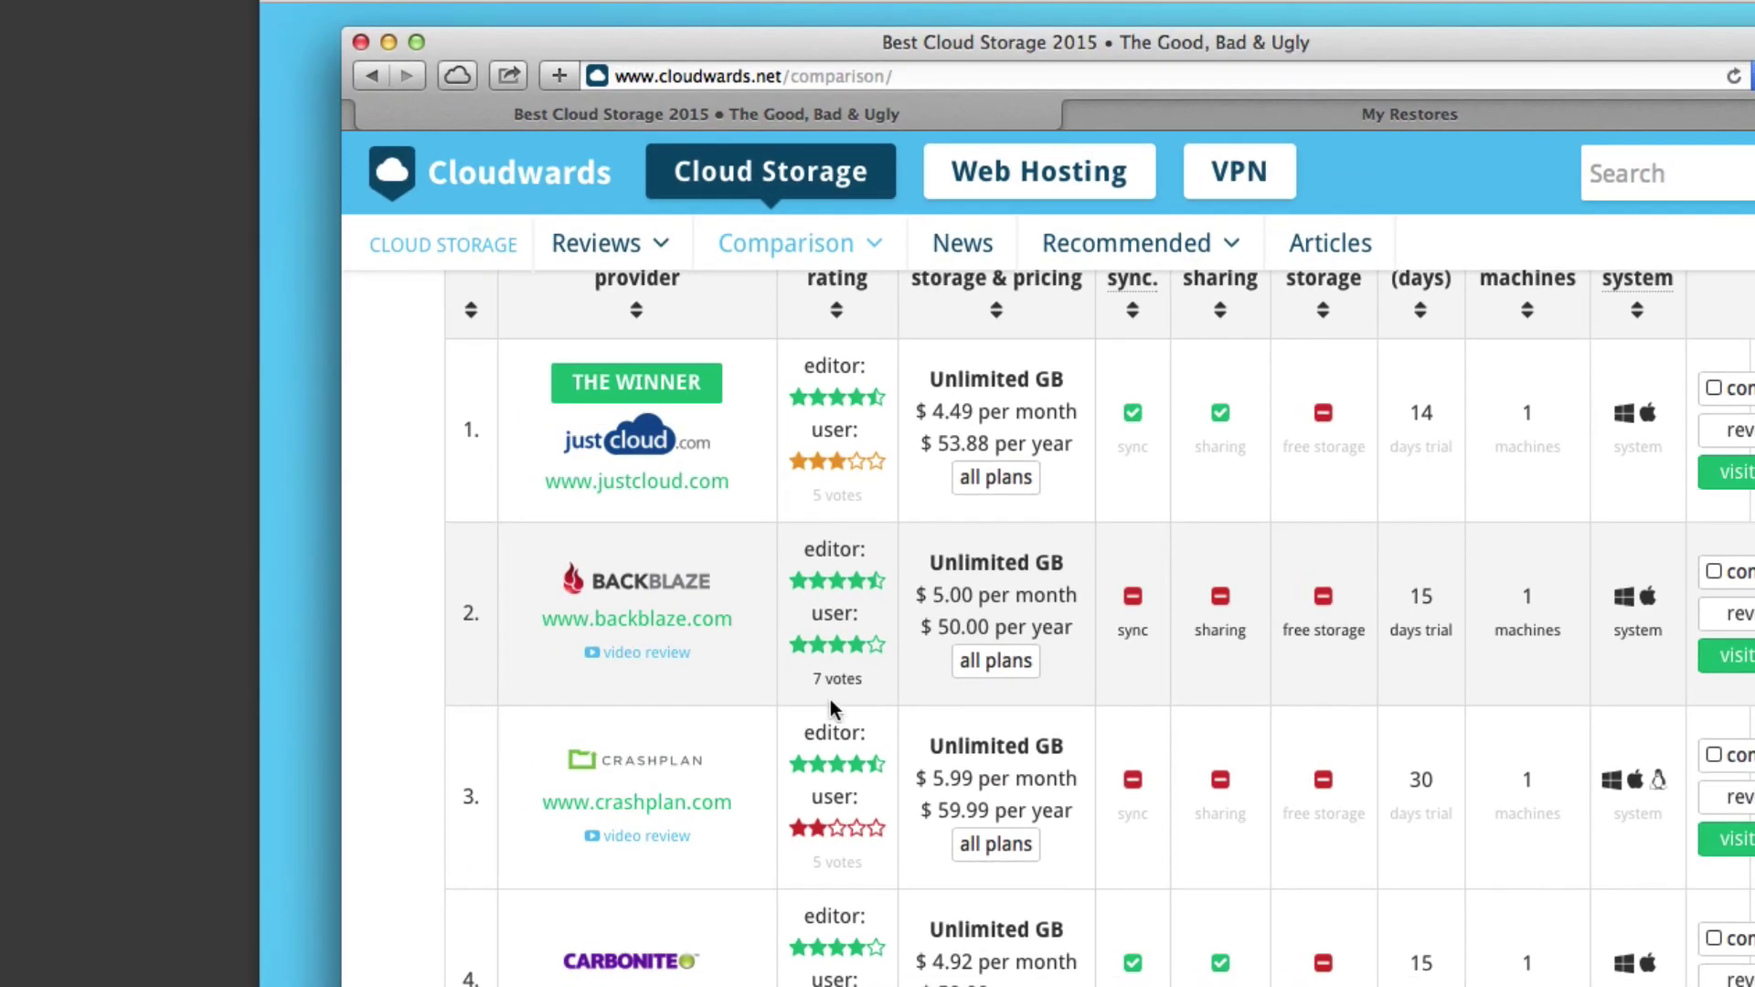
scroll(1257, 827, down, 3)
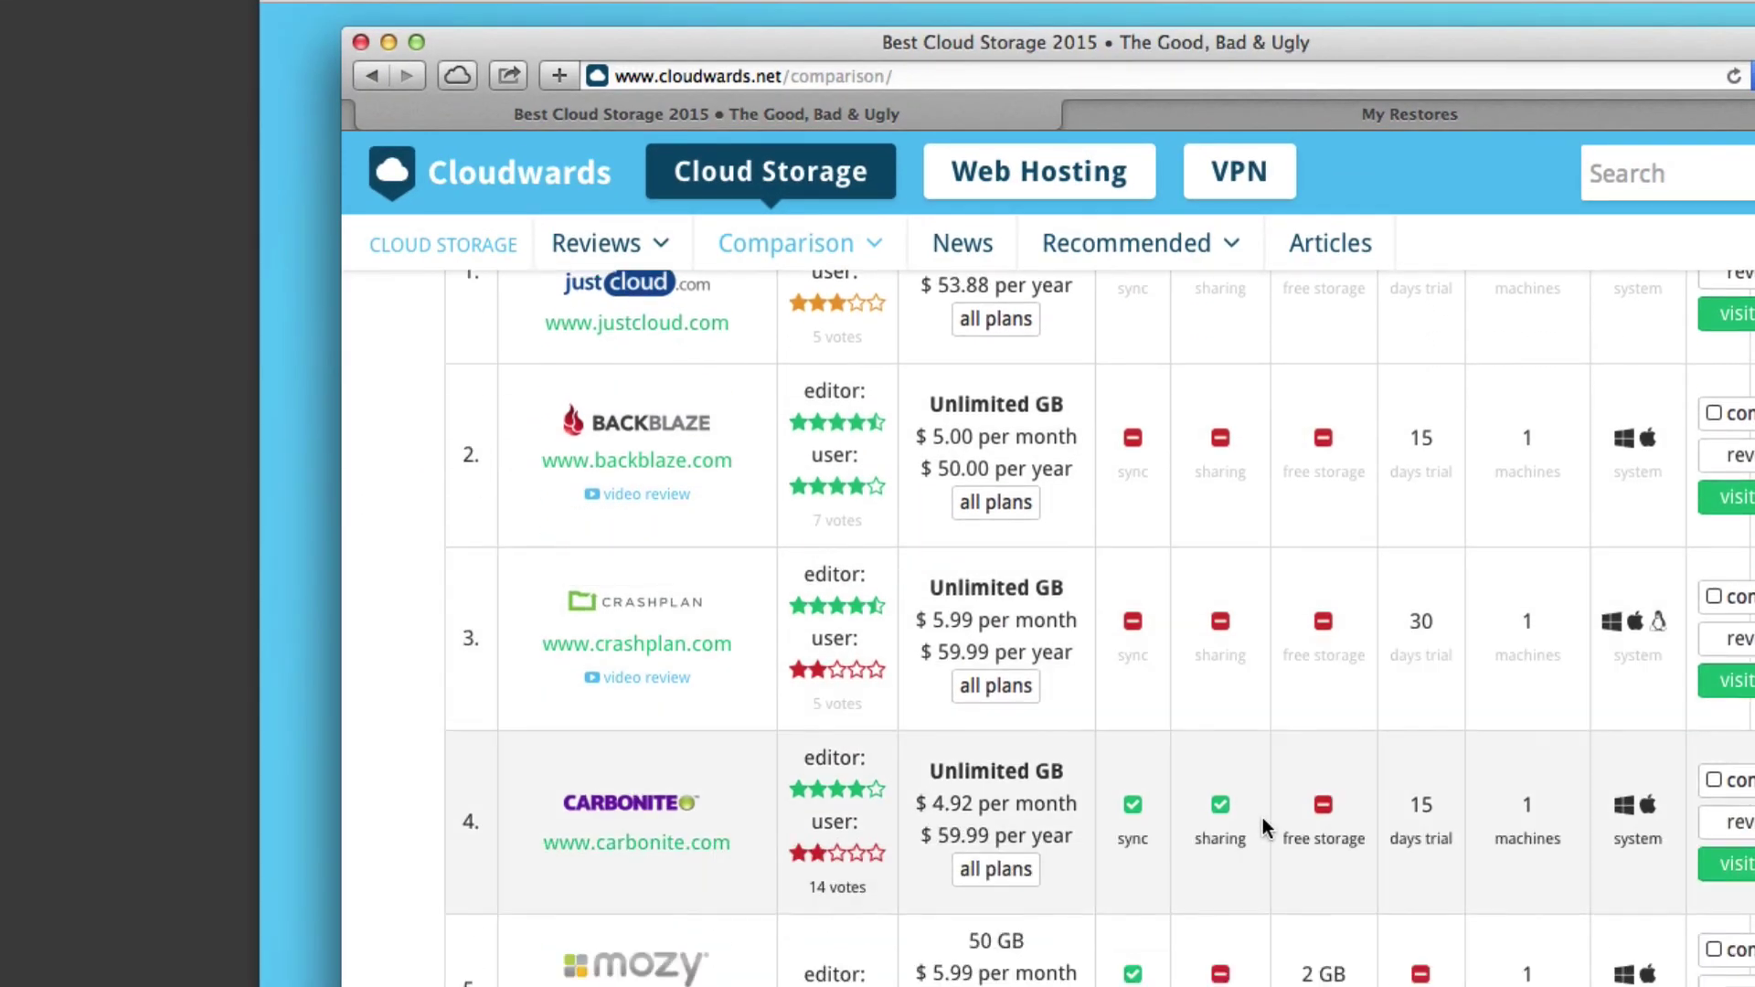